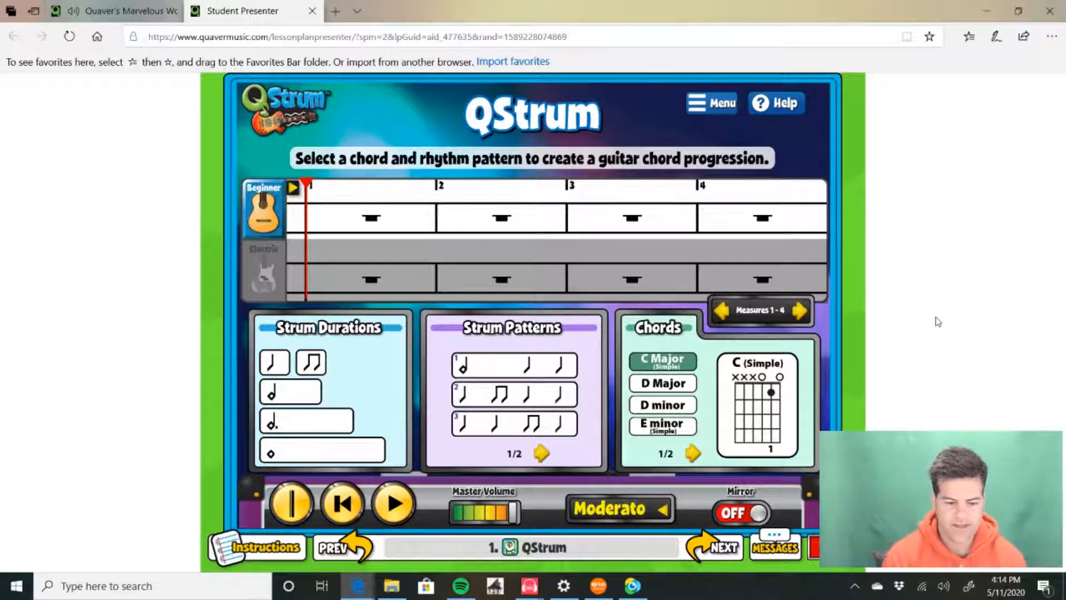
Examine the guitar and bass tracks along with the instrument choices available for each, ending on the Beginner guitar track
click(262, 271)
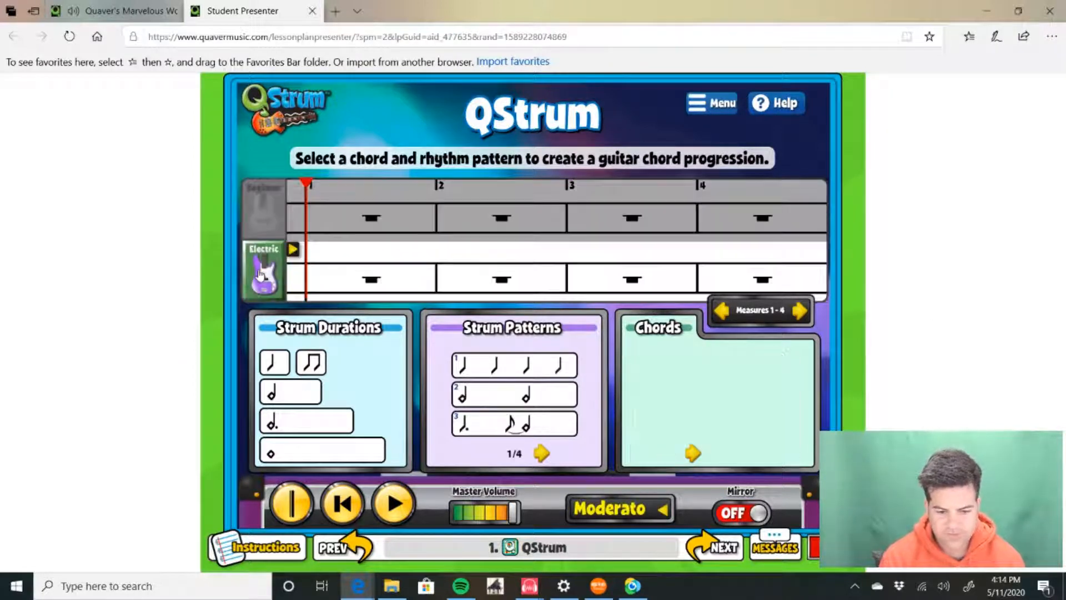
click(272, 221)
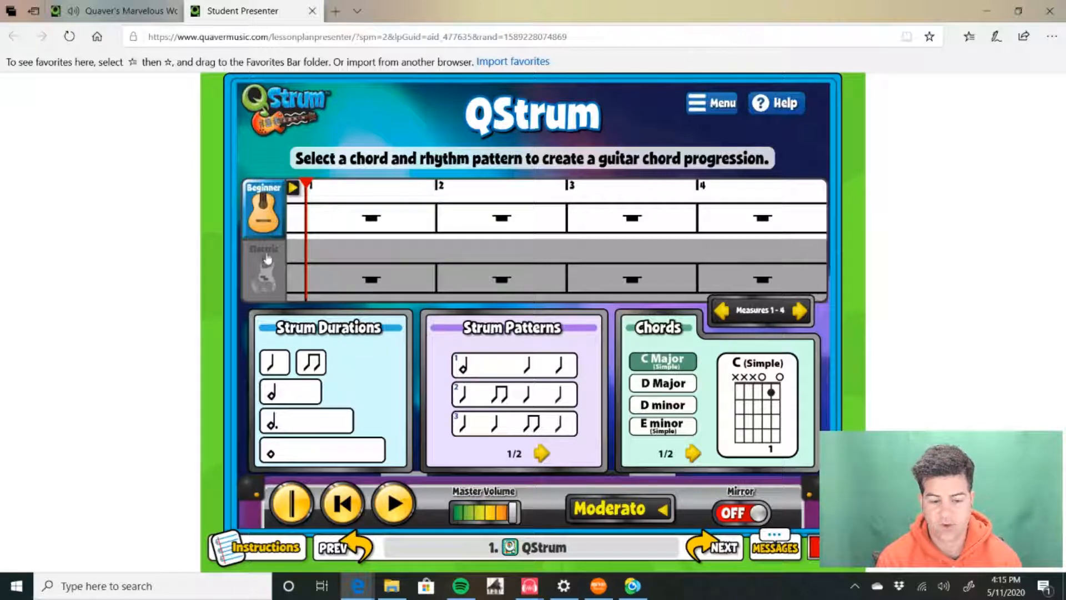
click(268, 277)
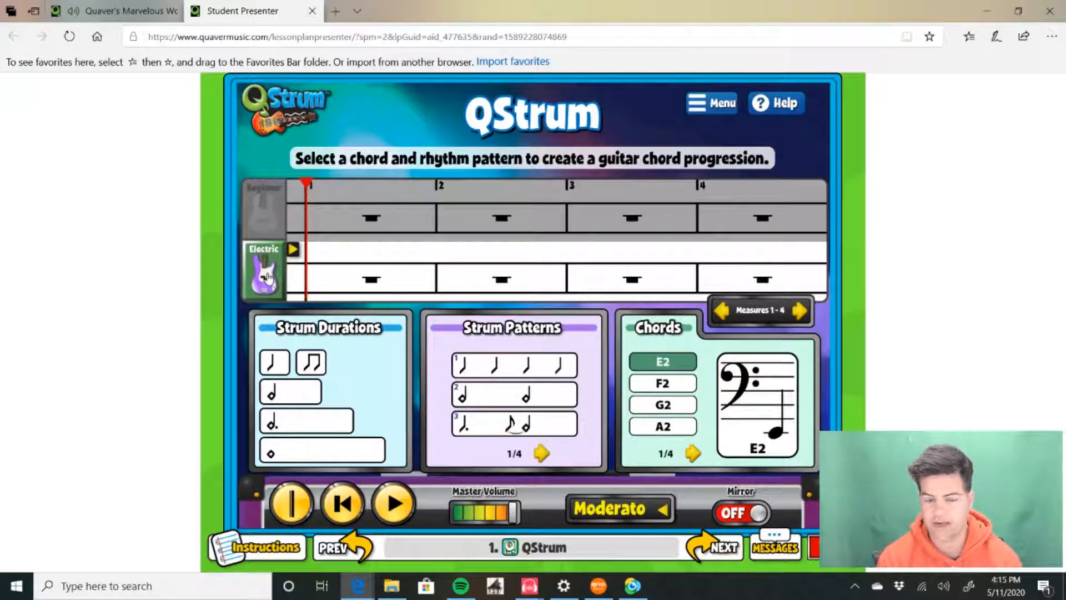
click(269, 209)
click(269, 209)
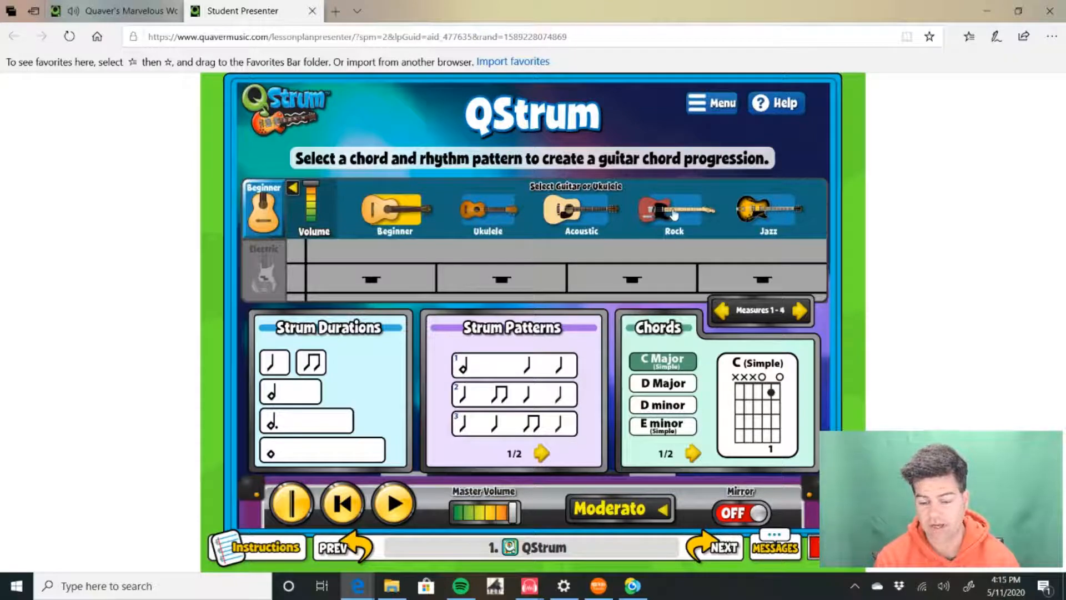
click(266, 268)
click(268, 269)
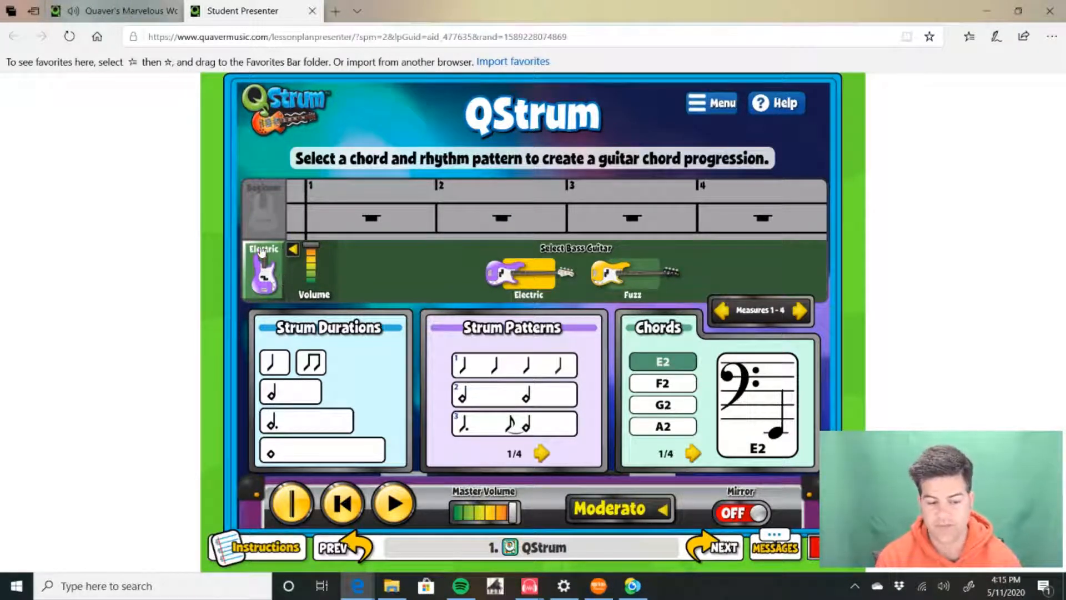
click(264, 214)
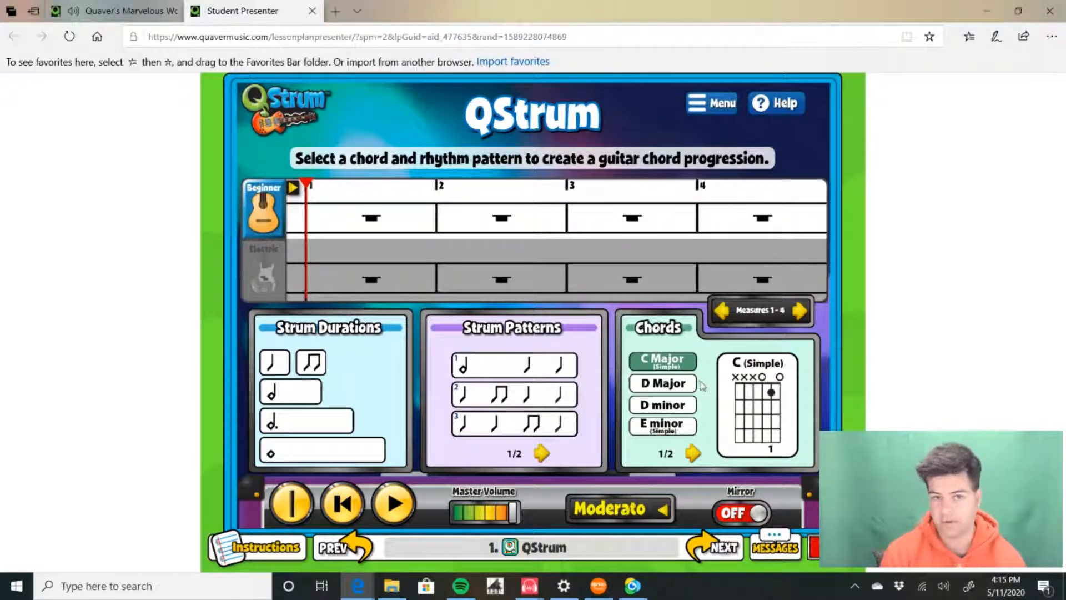
Preview the D Major, D minor and E minor chord diagrams and view the second set of guitar chords
click(655, 391)
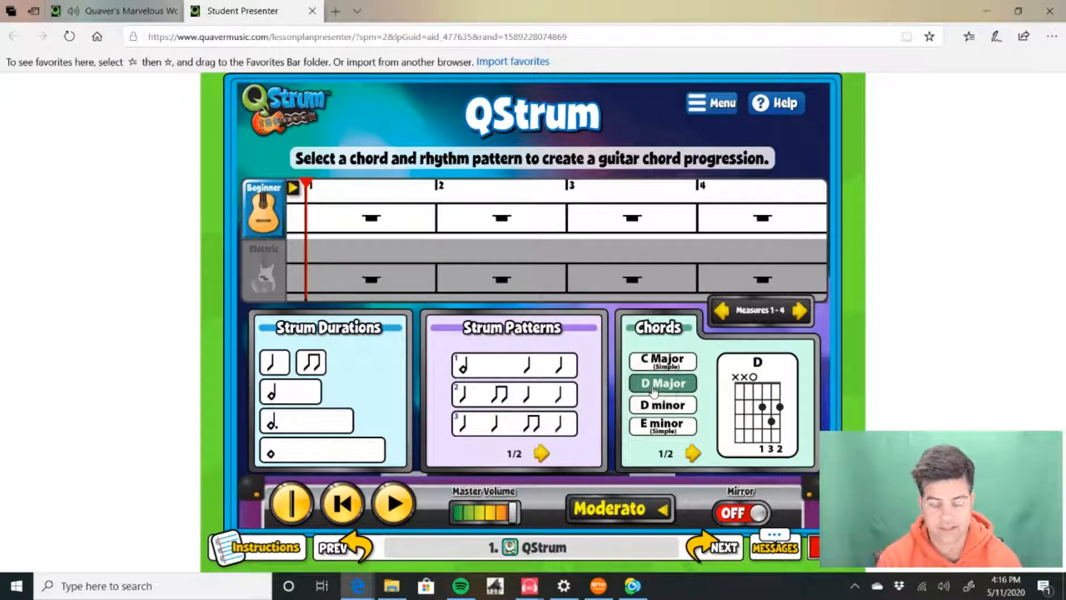
click(654, 410)
click(654, 426)
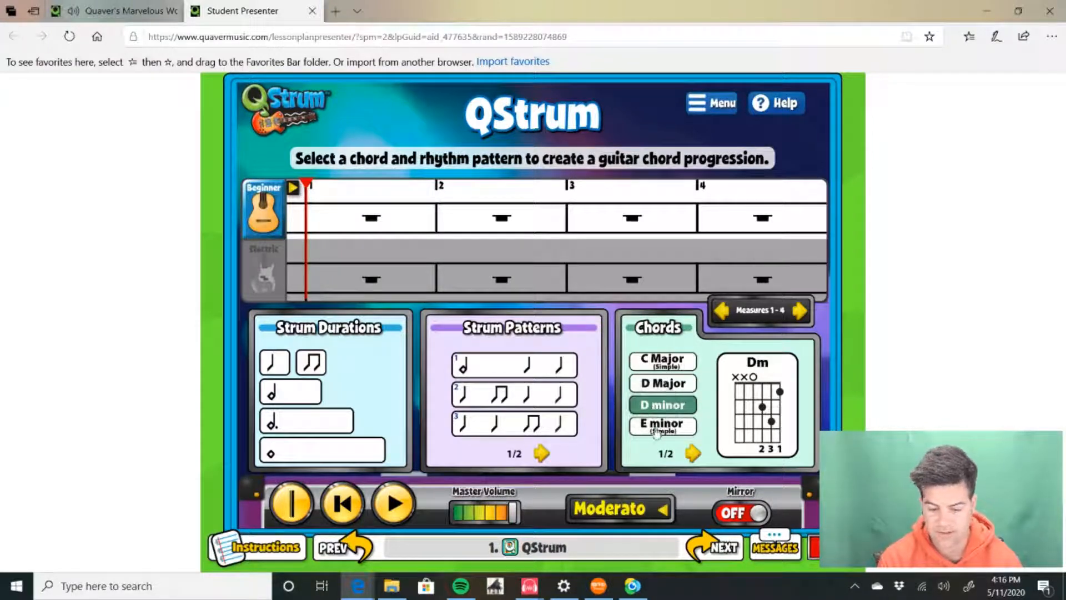
click(692, 454)
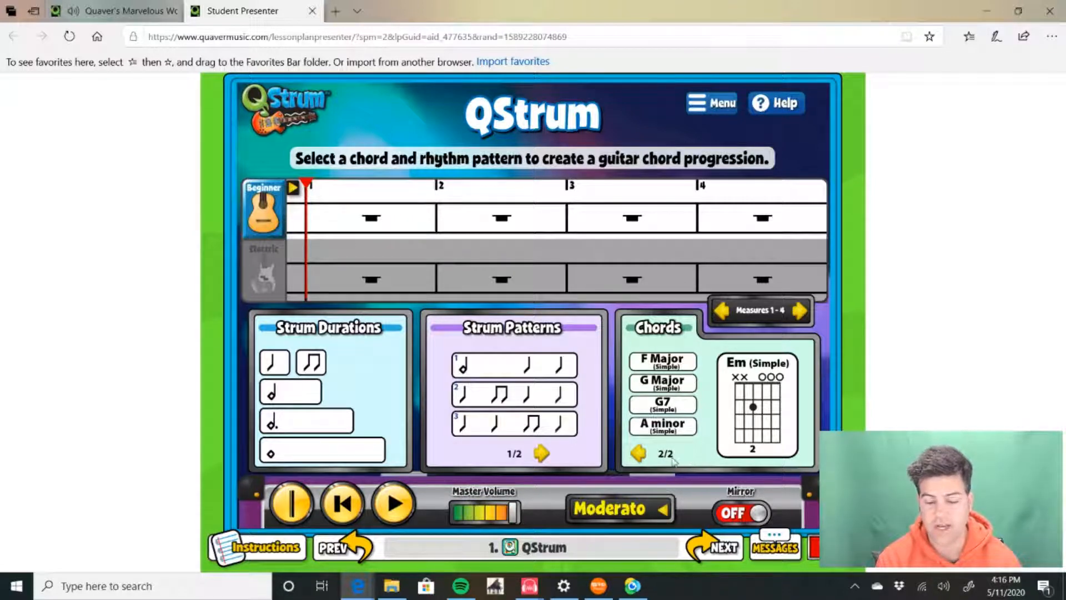
Place strum pattern 1 with the C Major chord in measure 1 of the Beginner guitar track
click(640, 454)
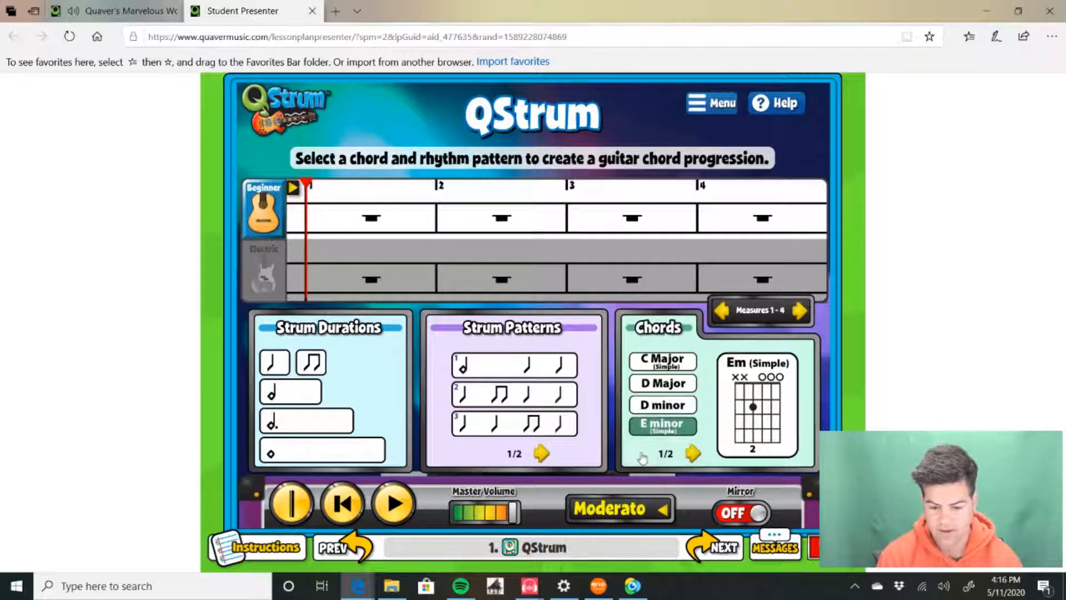
click(664, 359)
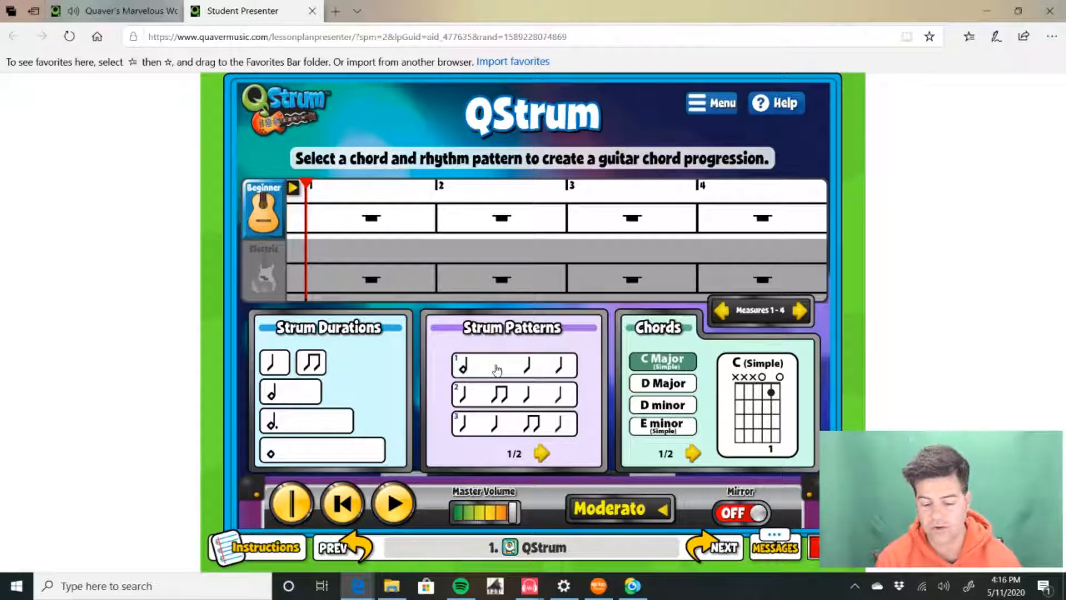
drag(497, 370, 360, 222)
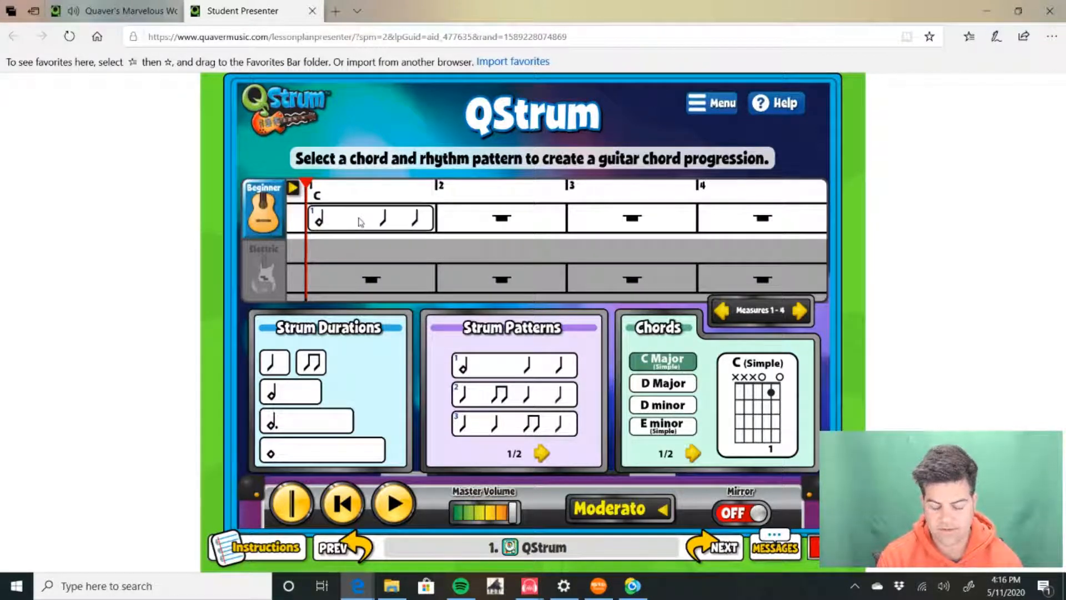
Raise the computer's system volume to 100
key(XF86AudioRaiseVolume)
key(XF86AudioRaiseVolume)
key(XF86AudioRaiseVolume)
key(XF86AudioRaiseVolume)
key(XF86AudioRaiseVolume)
key(XF86AudioRaiseVolume)
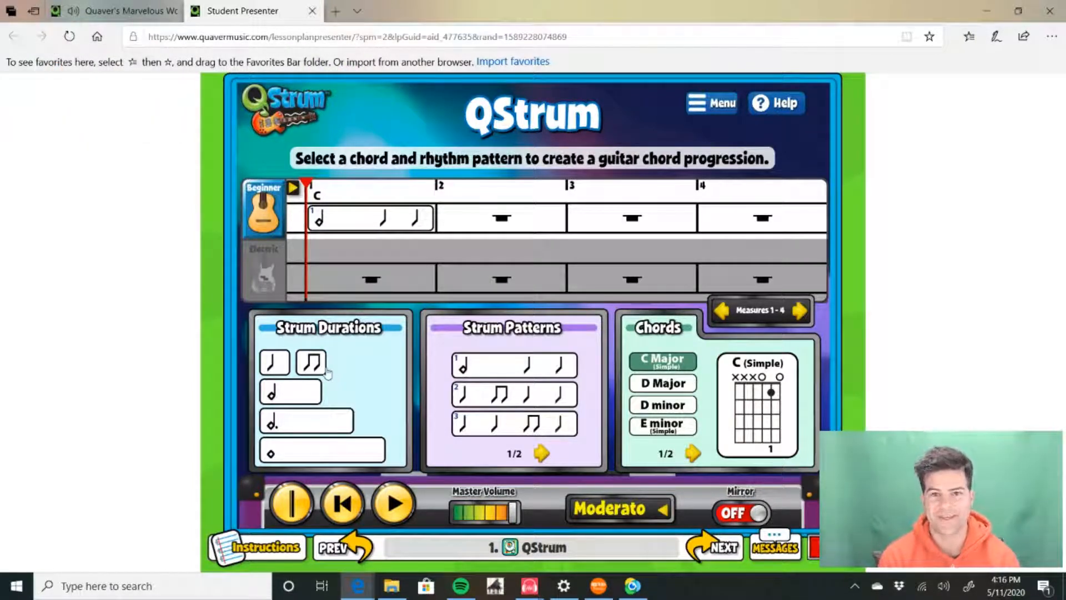
Play back the C Major measure twice, stopping the playback each time
click(388, 504)
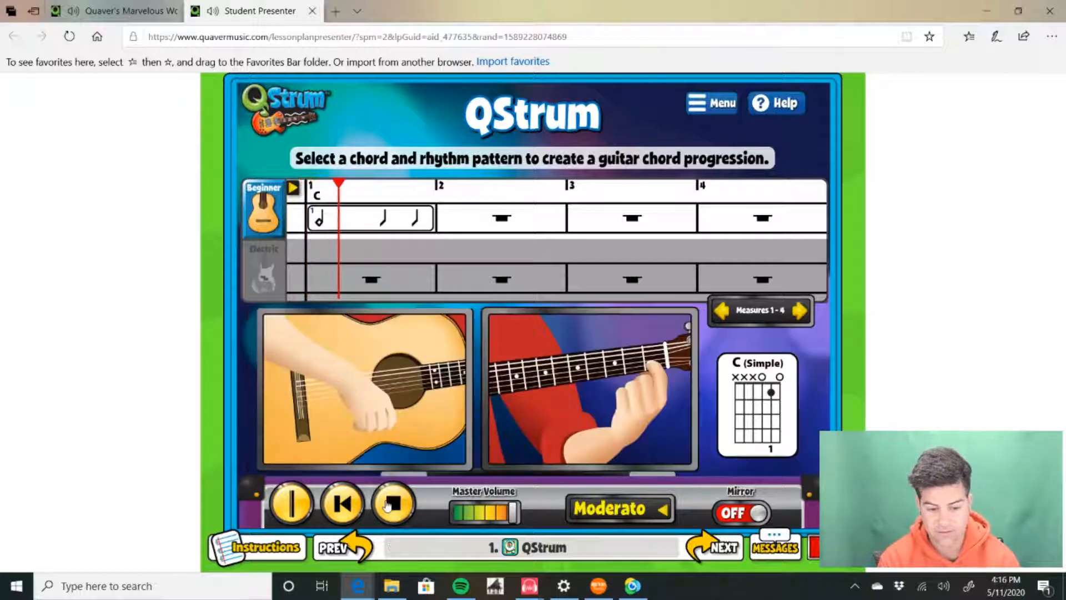
click(387, 503)
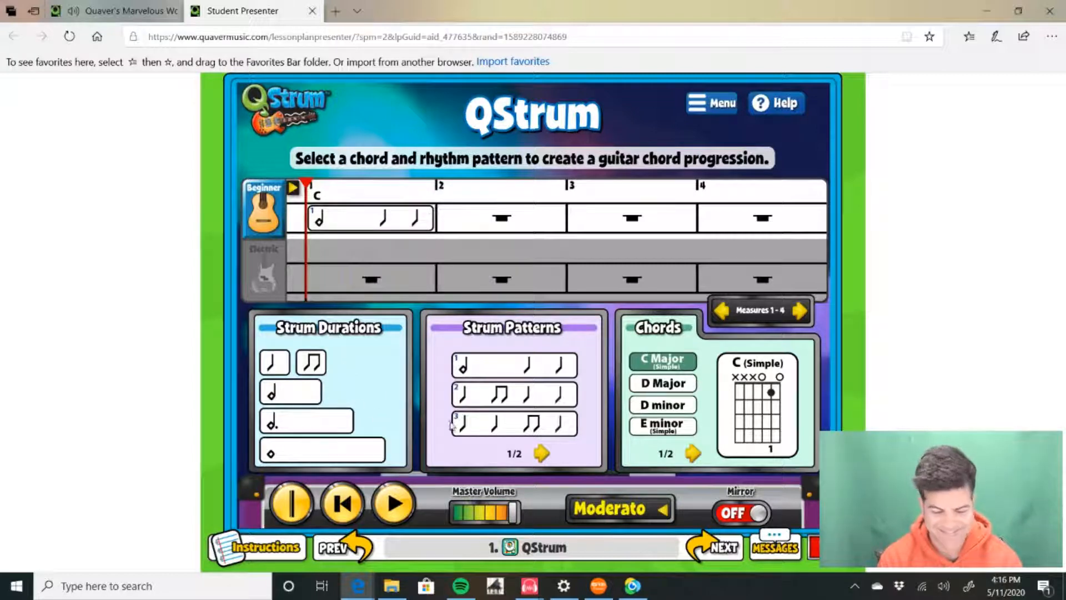
click(396, 511)
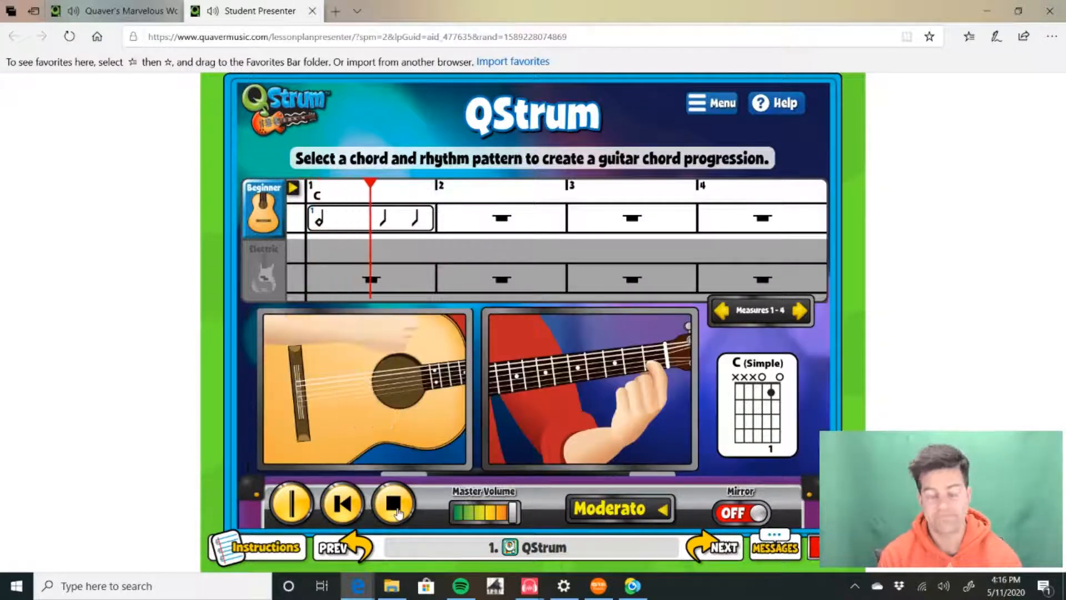
click(396, 511)
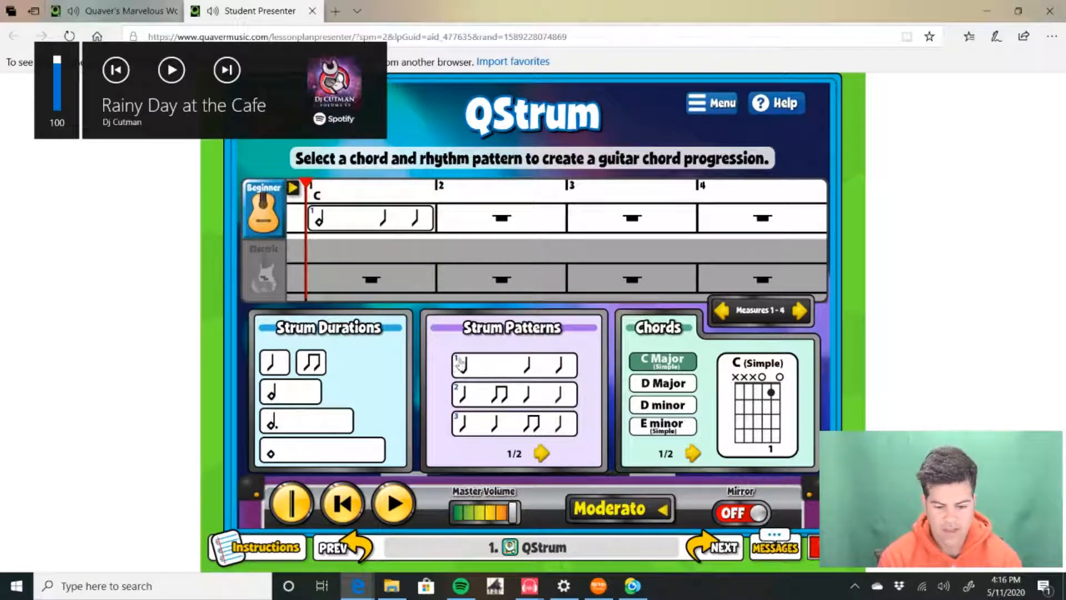
Fill measure 2 with D Major on strum pattern 2 and measure 3 with F Major on strum pattern 5
click(661, 383)
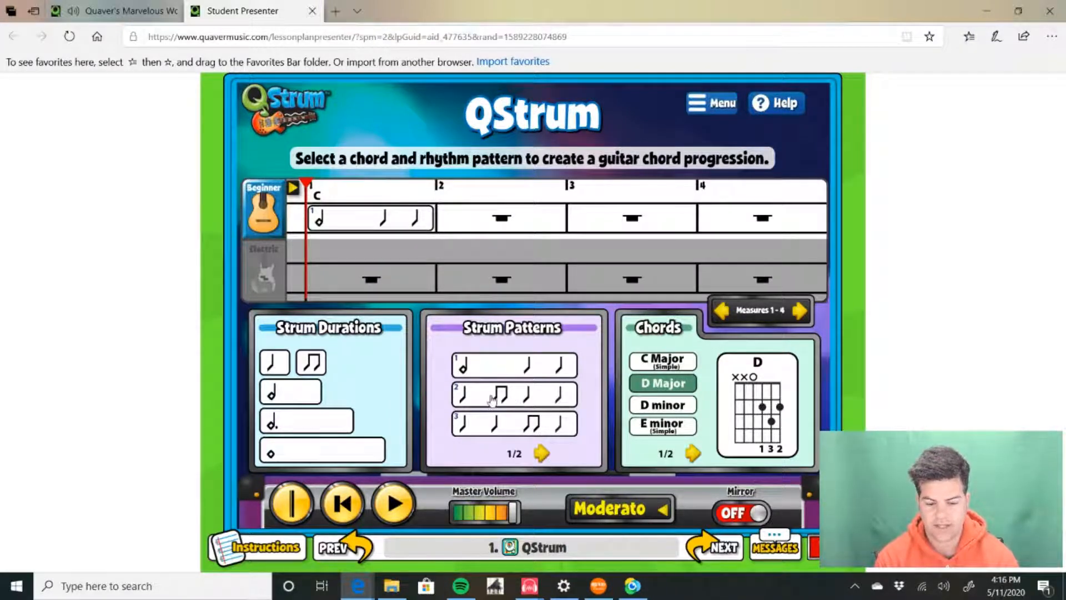
drag(489, 401, 499, 224)
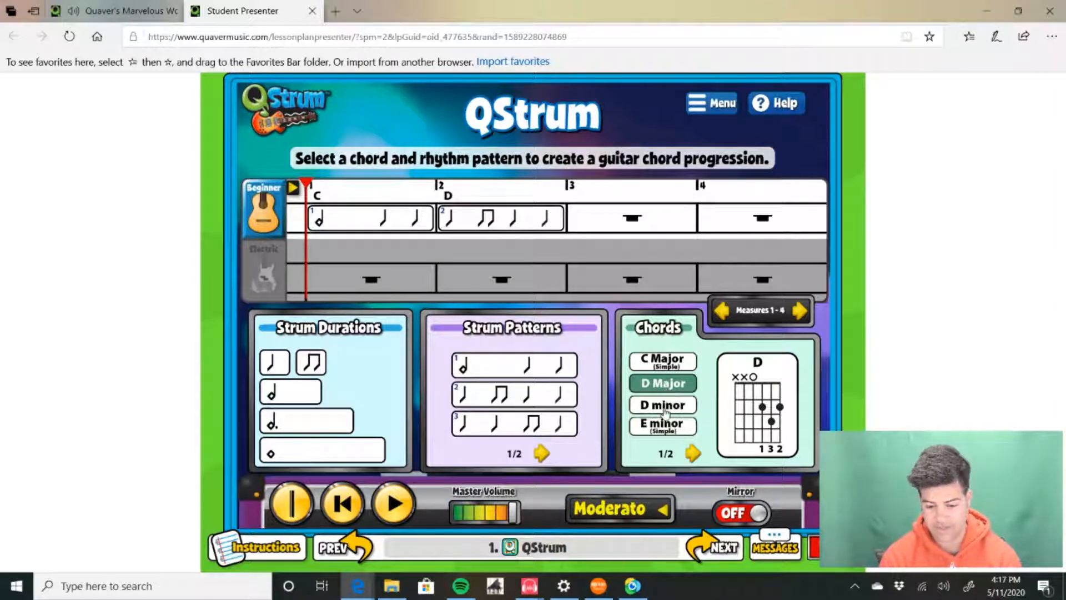
click(692, 453)
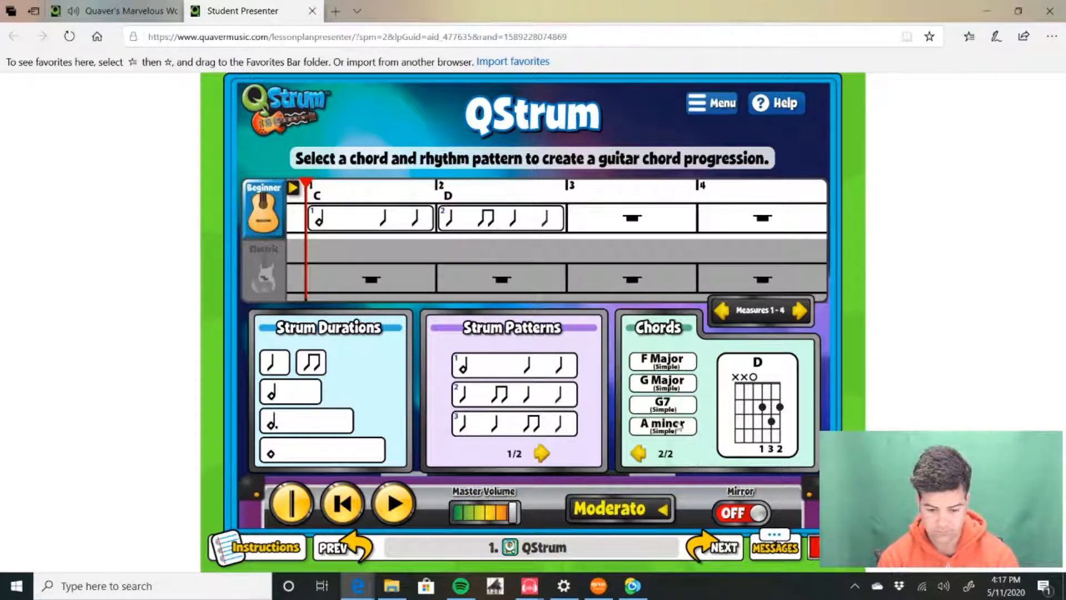
click(647, 361)
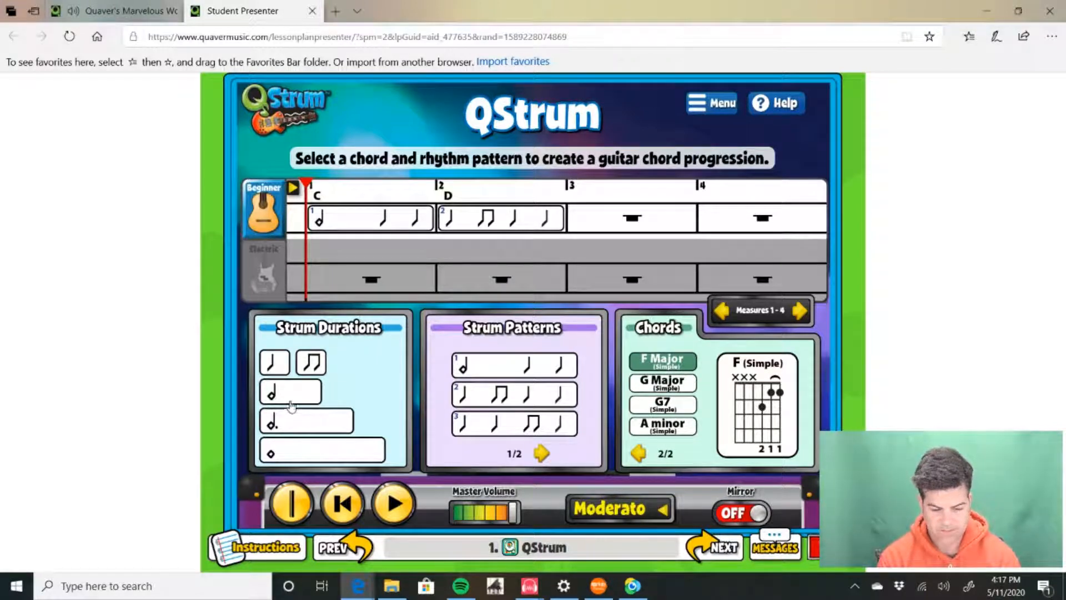
click(542, 452)
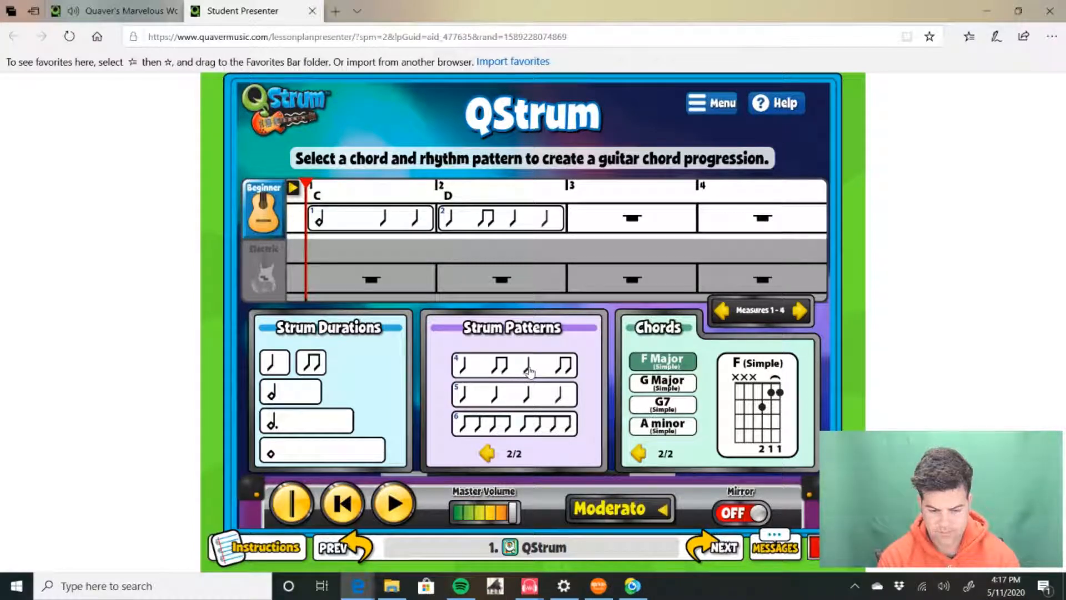
drag(528, 396, 620, 222)
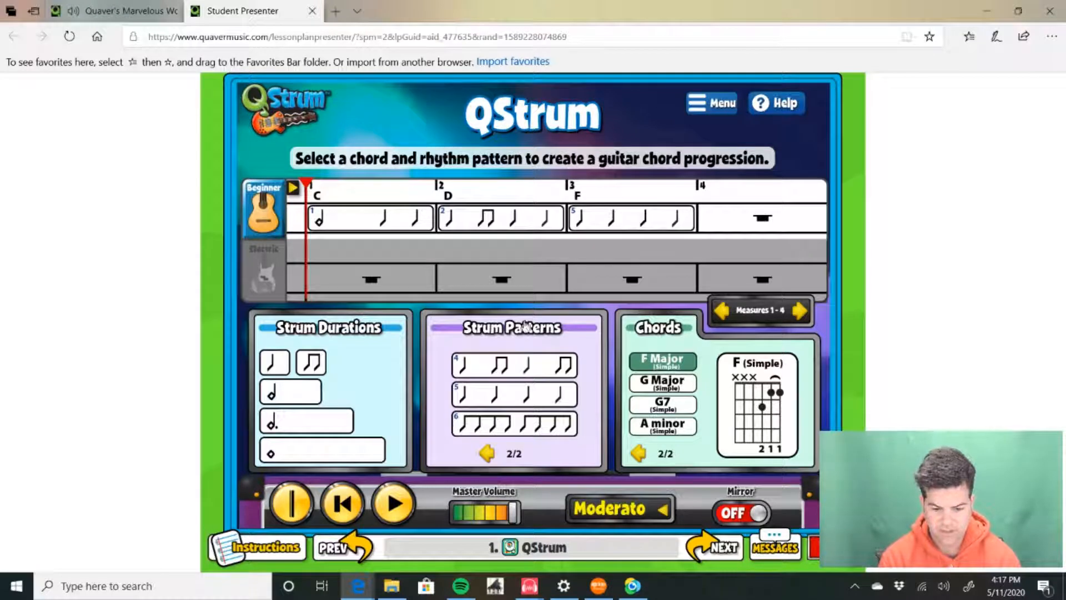
Place a whole-note strum with the C Major chord in measure 4 of the guitar track
click(638, 455)
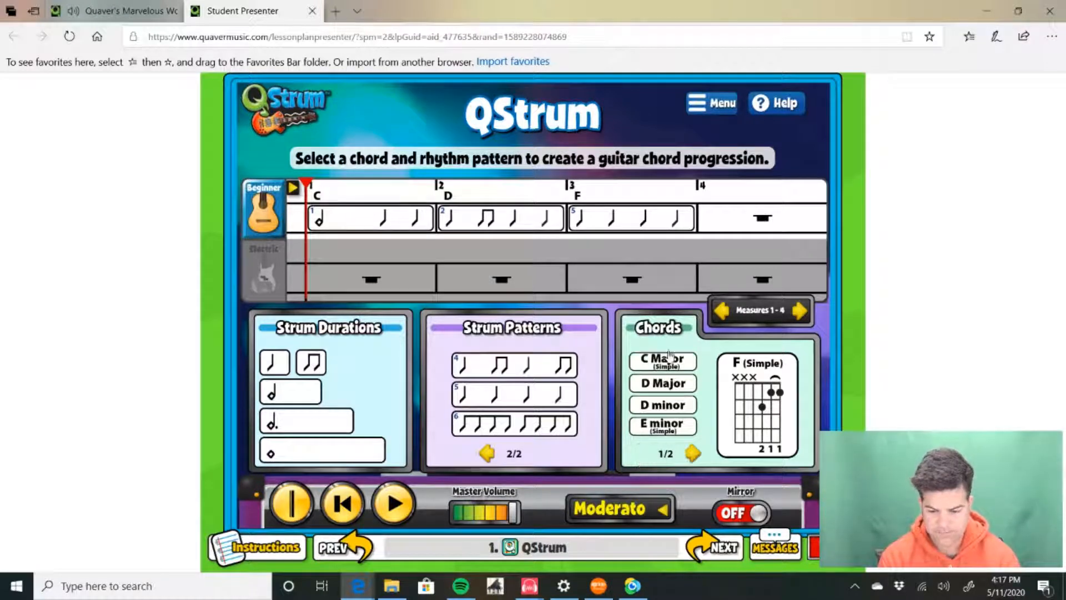
click(664, 361)
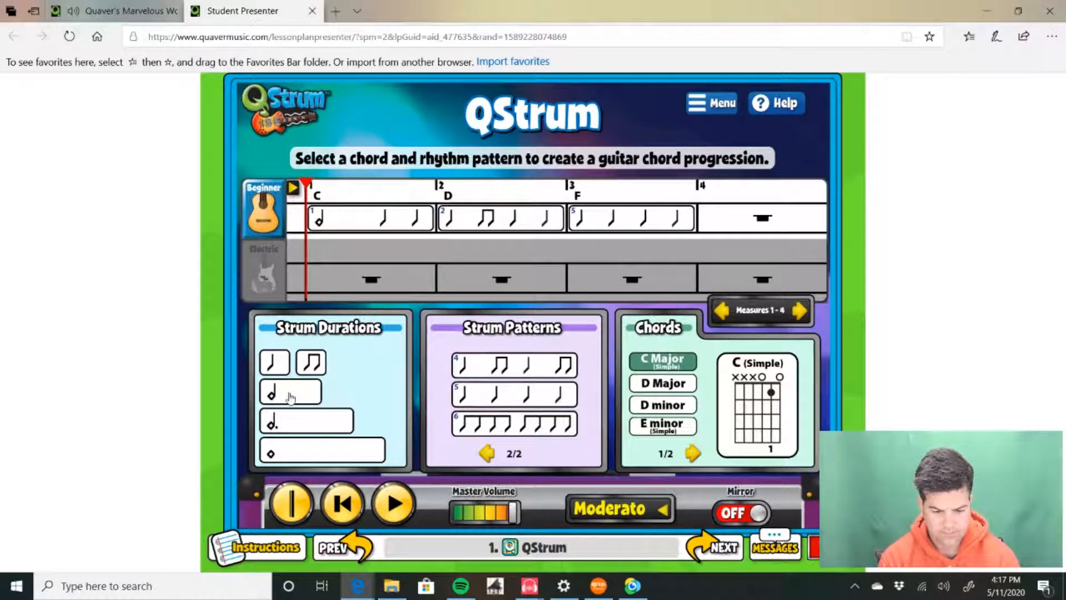
drag(337, 453, 752, 221)
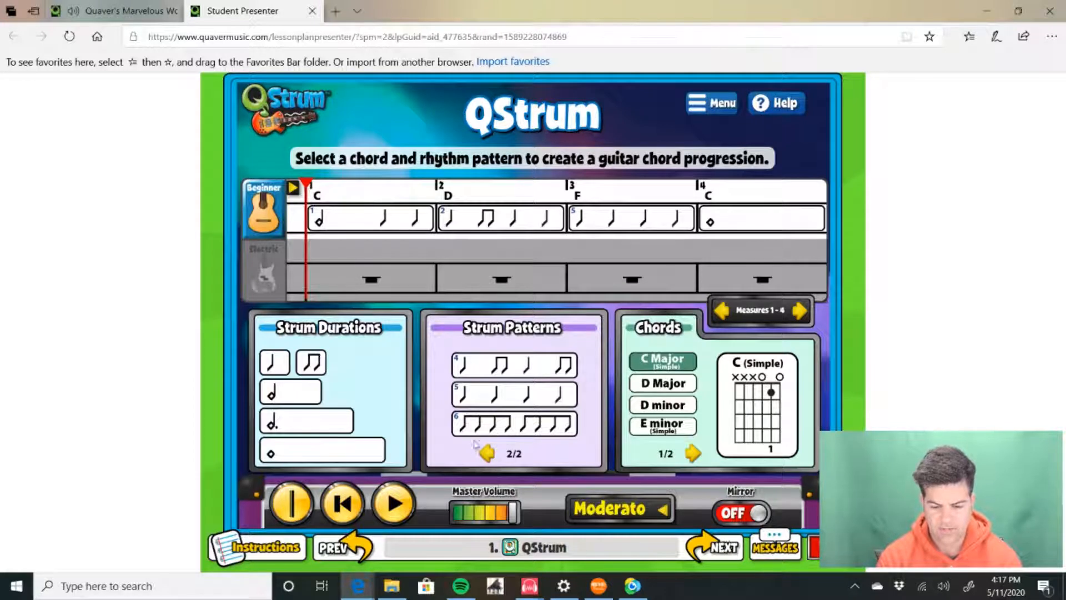
Look through the other strum patterns and chords, and play back the four-measure guitar progression
click(487, 454)
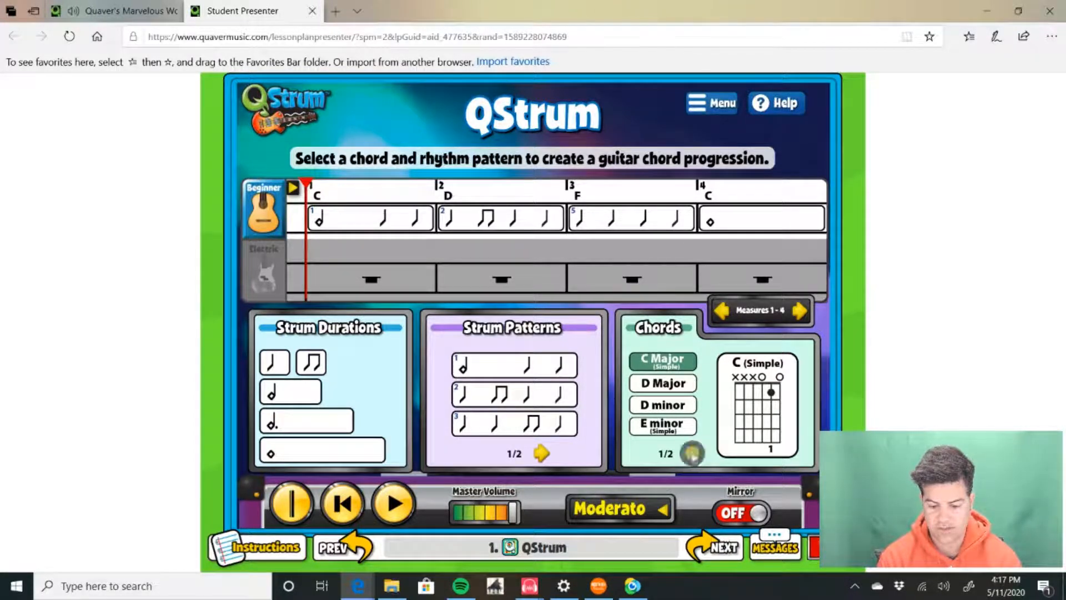
click(694, 454)
click(640, 455)
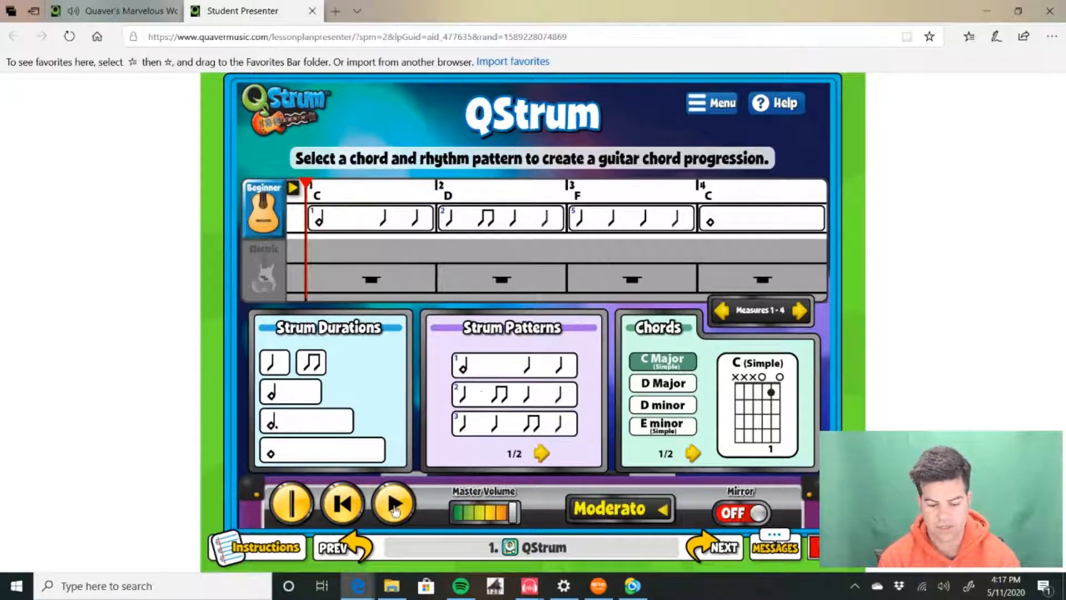
click(393, 503)
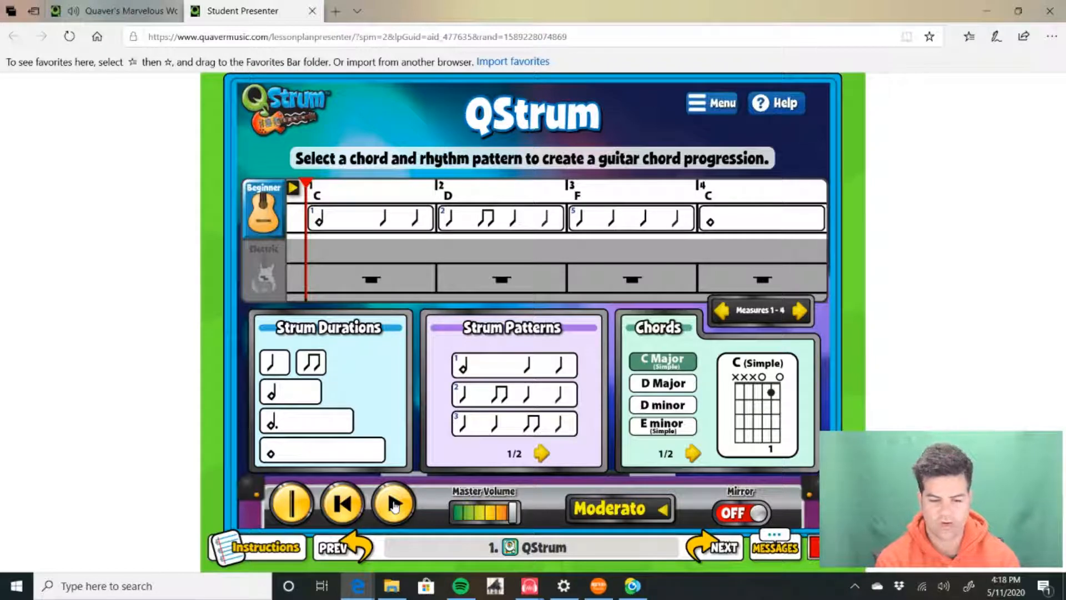
Switch to the Electric bass track and preview the notes F2, G2 and A2
click(256, 277)
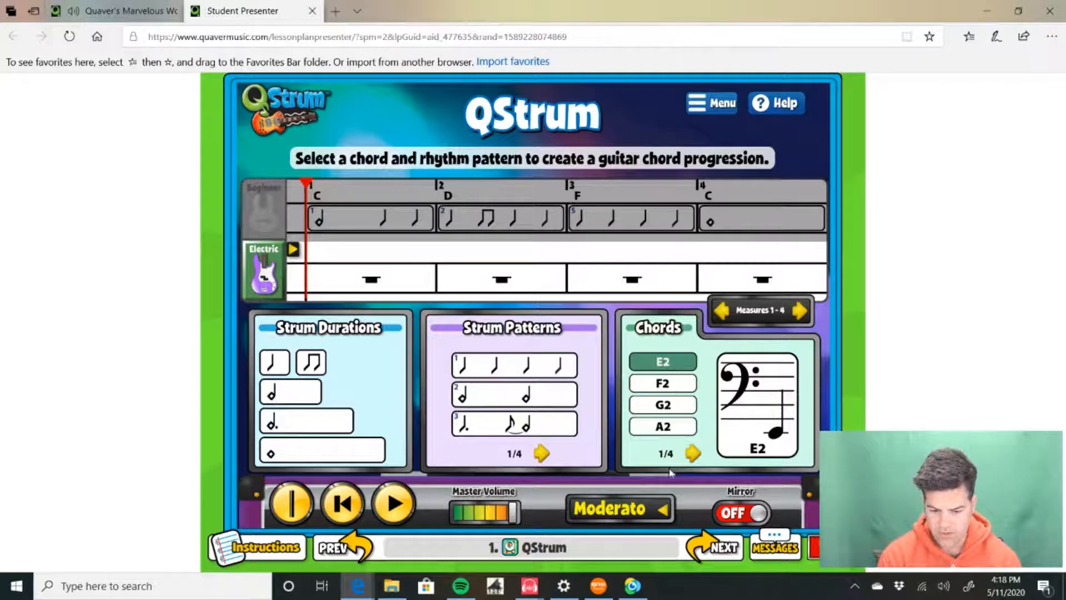
click(666, 386)
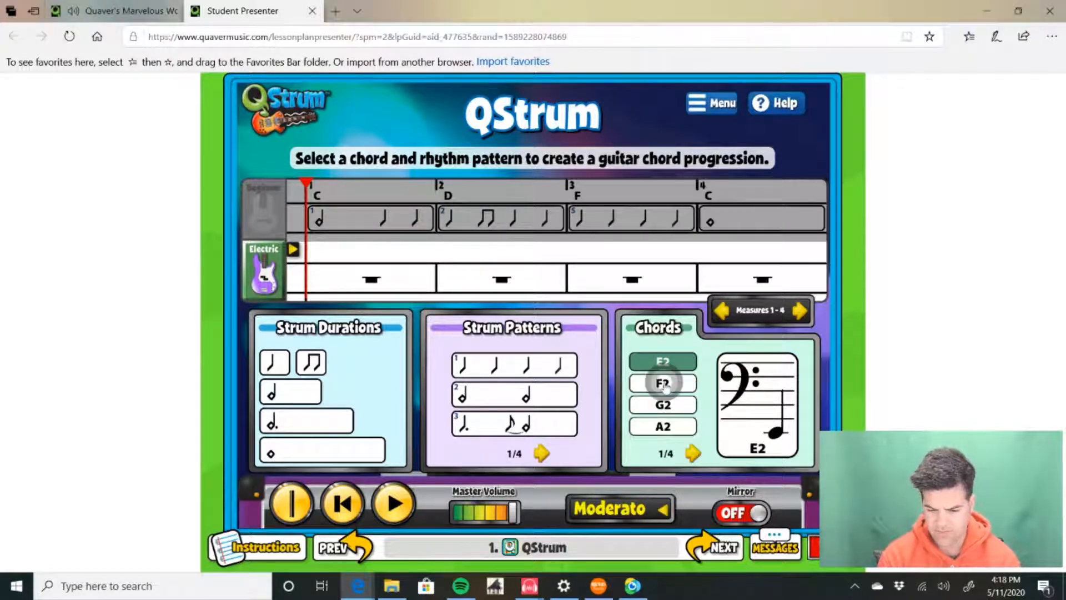
click(668, 409)
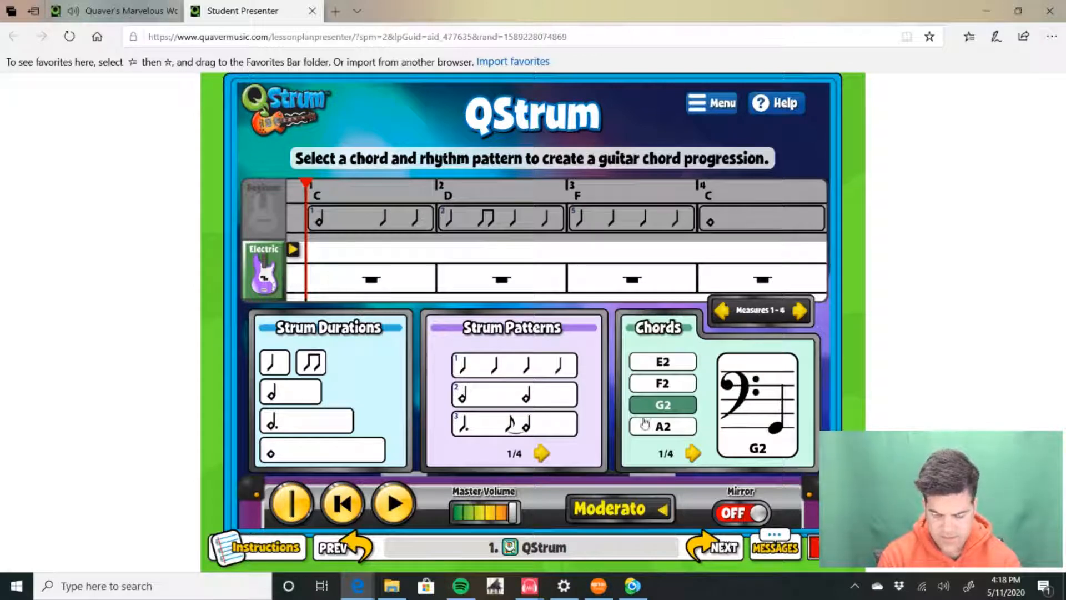
click(658, 429)
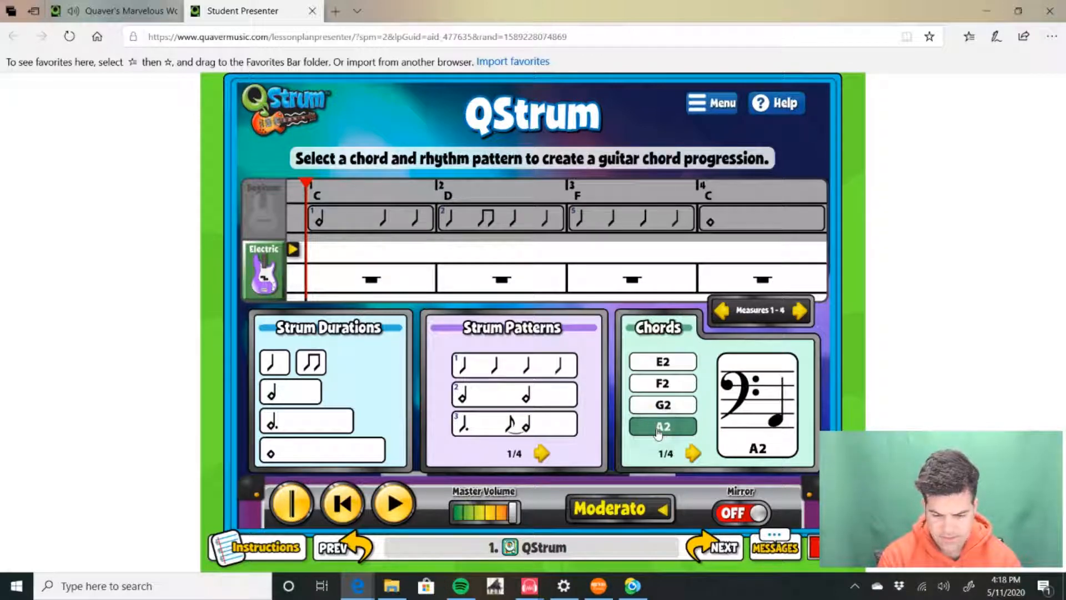
Examine the bass guitar options and browse the available bass notes from E2 up to C4
click(263, 270)
click(264, 271)
click(263, 269)
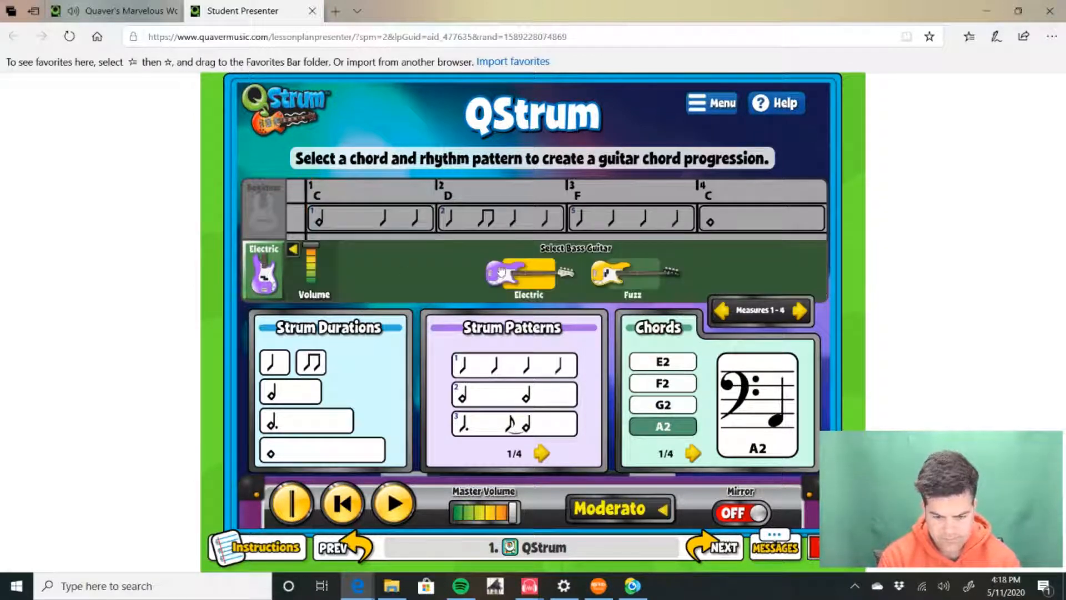
click(693, 452)
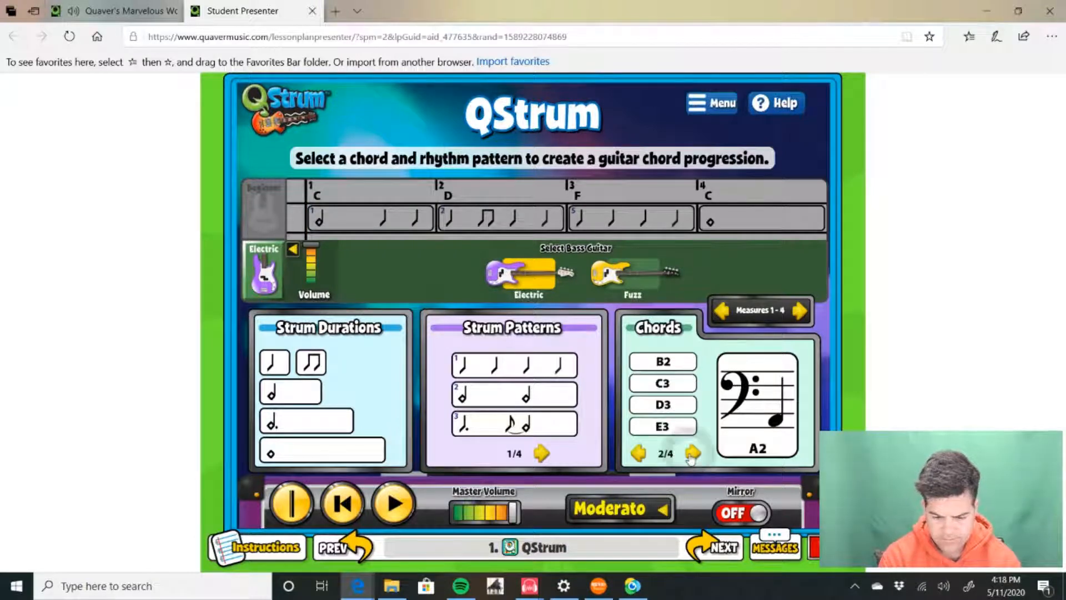
click(692, 453)
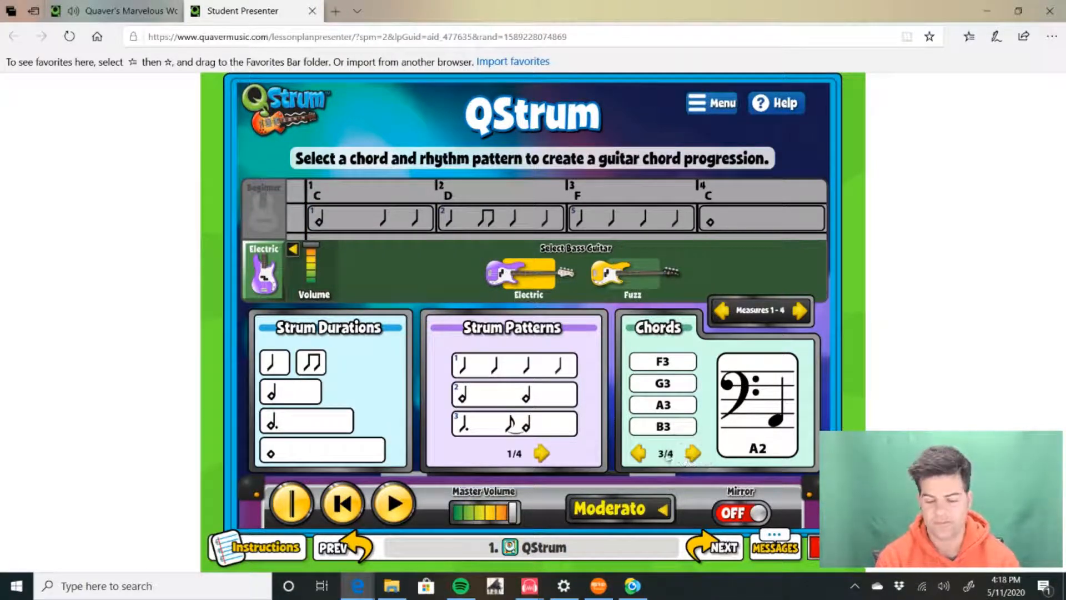
click(637, 454)
click(637, 455)
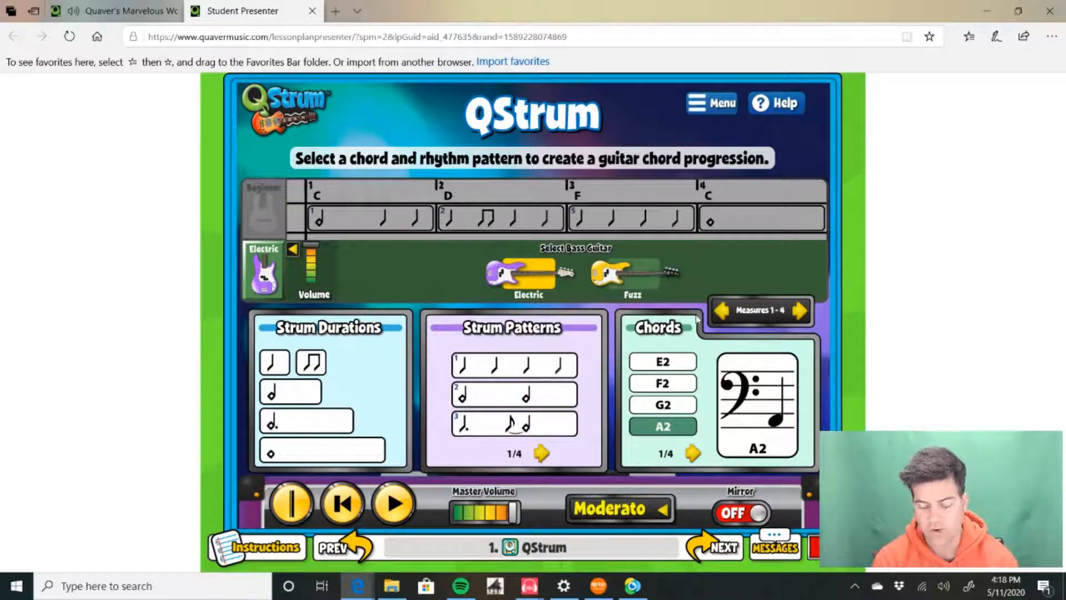
click(691, 456)
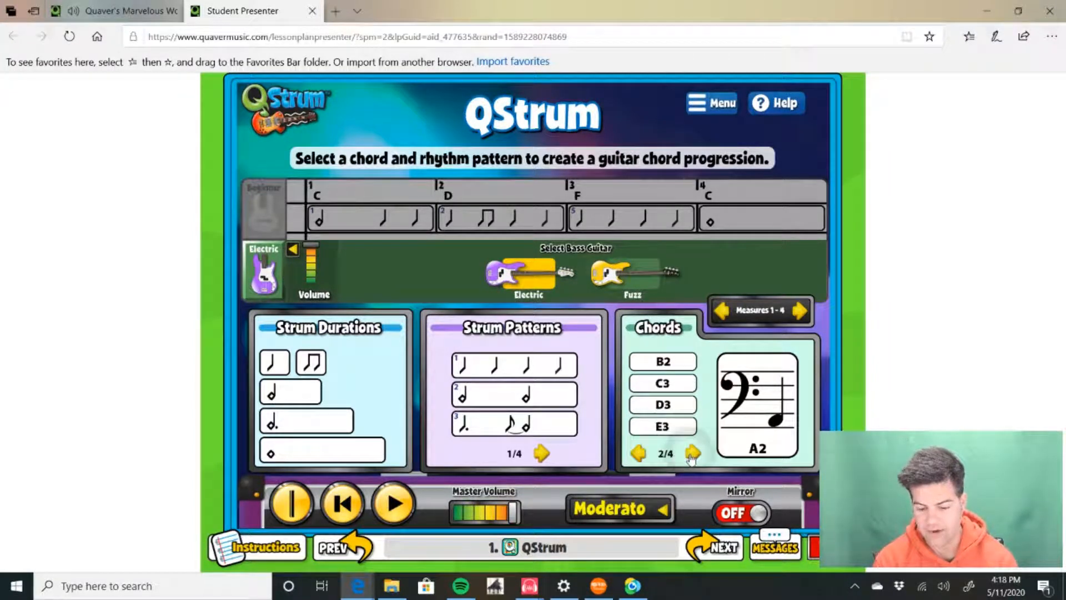
click(691, 455)
click(691, 455)
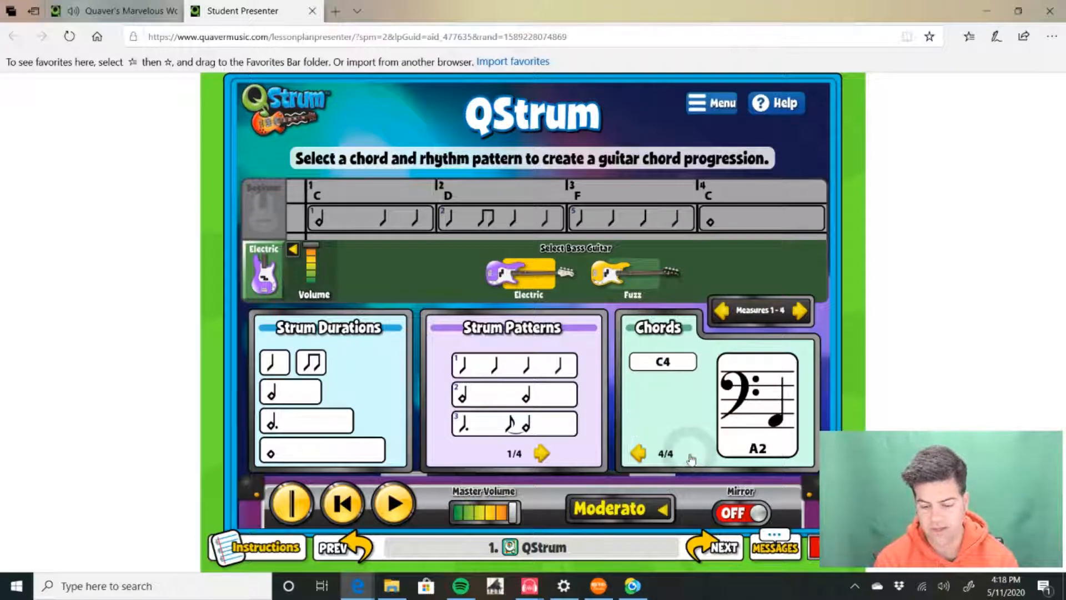
click(639, 455)
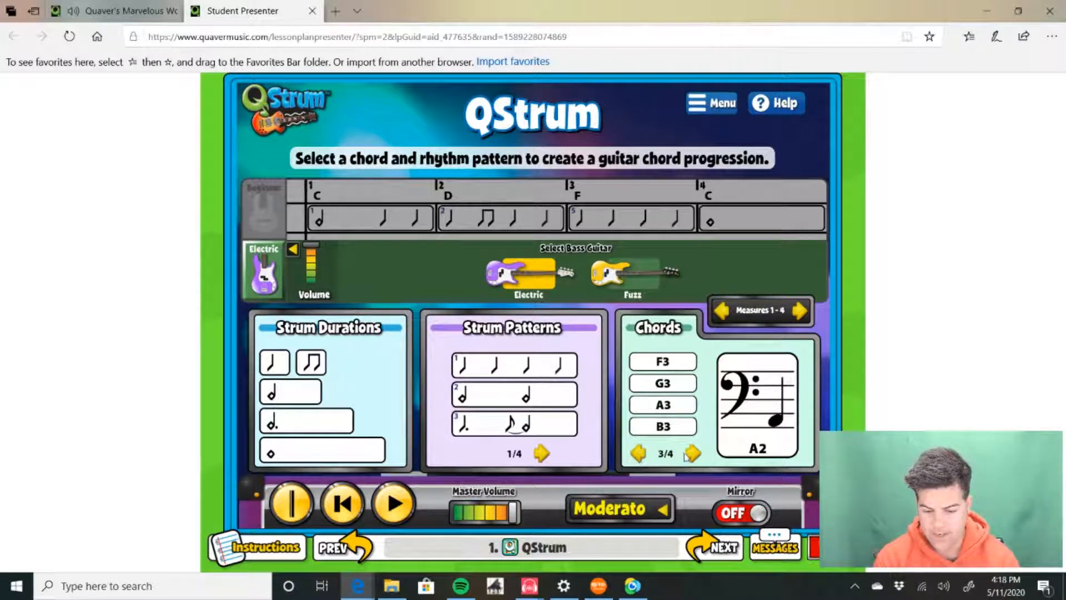
click(639, 454)
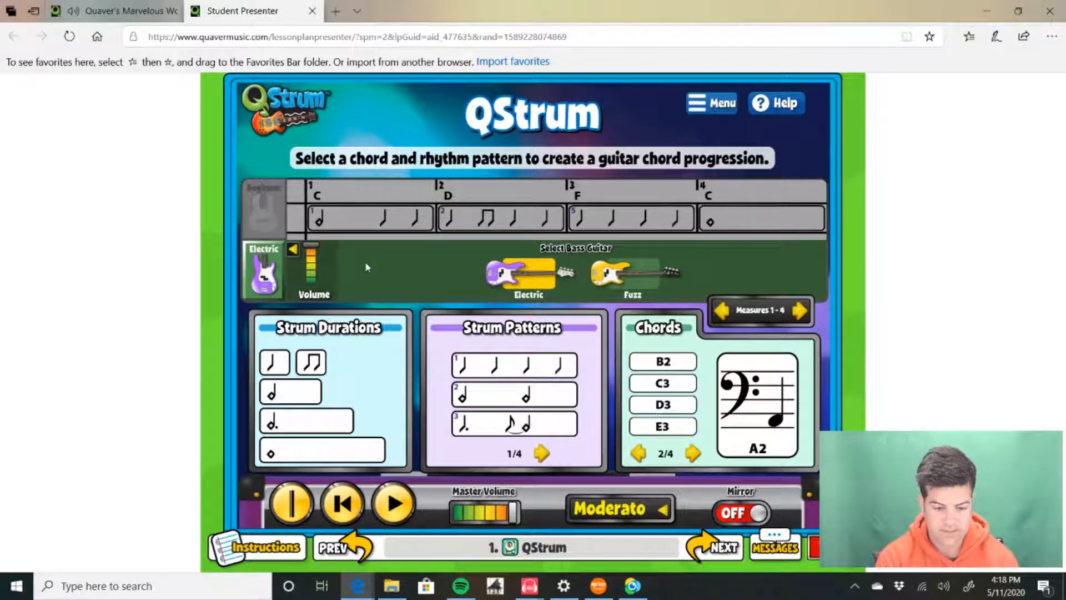
click(258, 275)
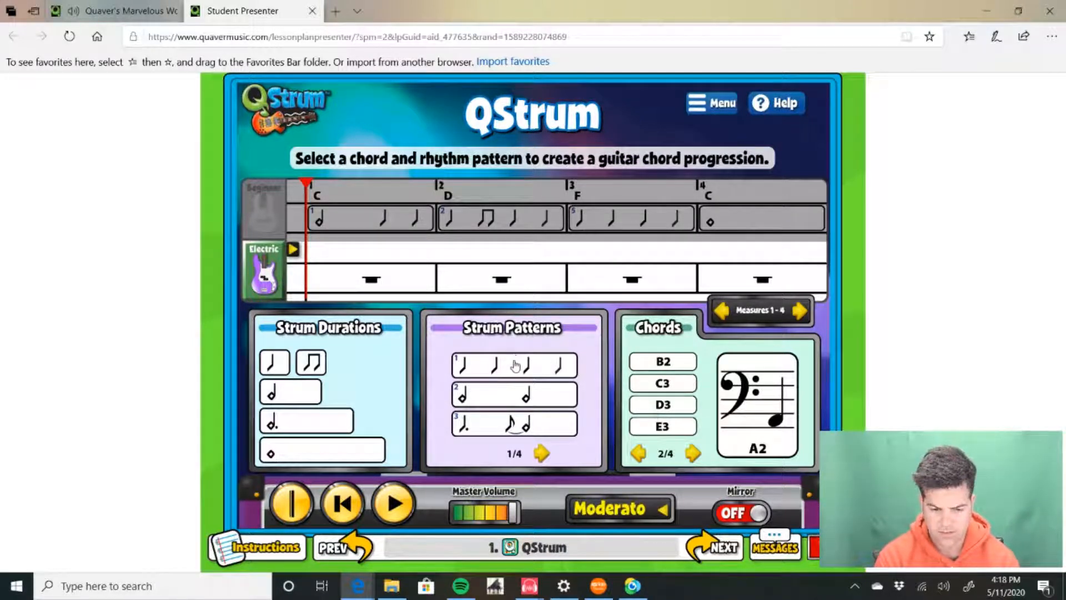
click(514, 360)
click(505, 366)
drag(507, 370, 354, 285)
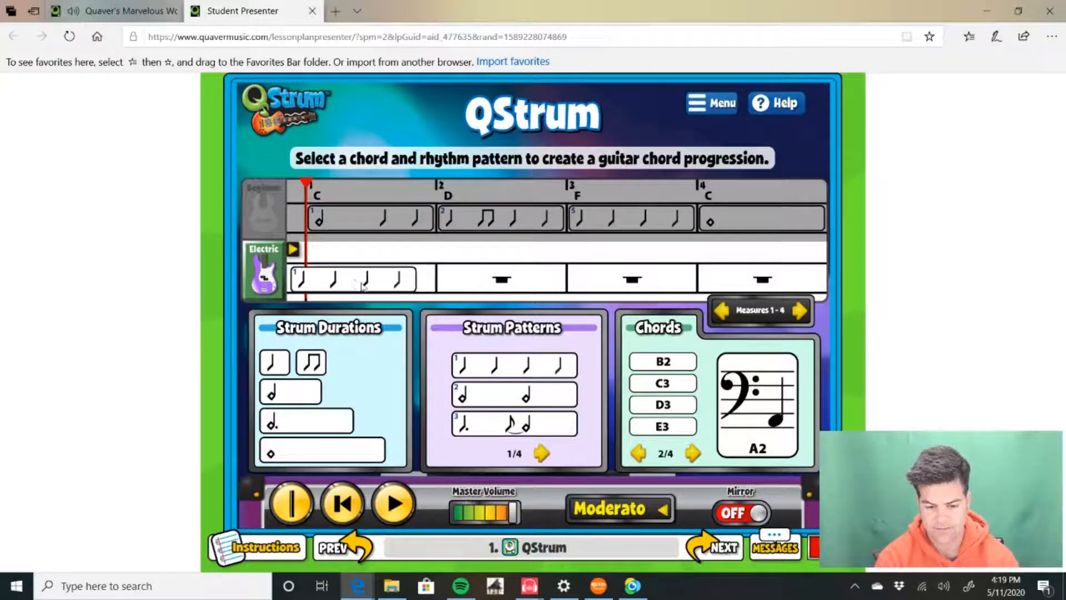
Fill measure 1 of the electric bass track with strum pattern 1 on C3 and play it back
click(662, 384)
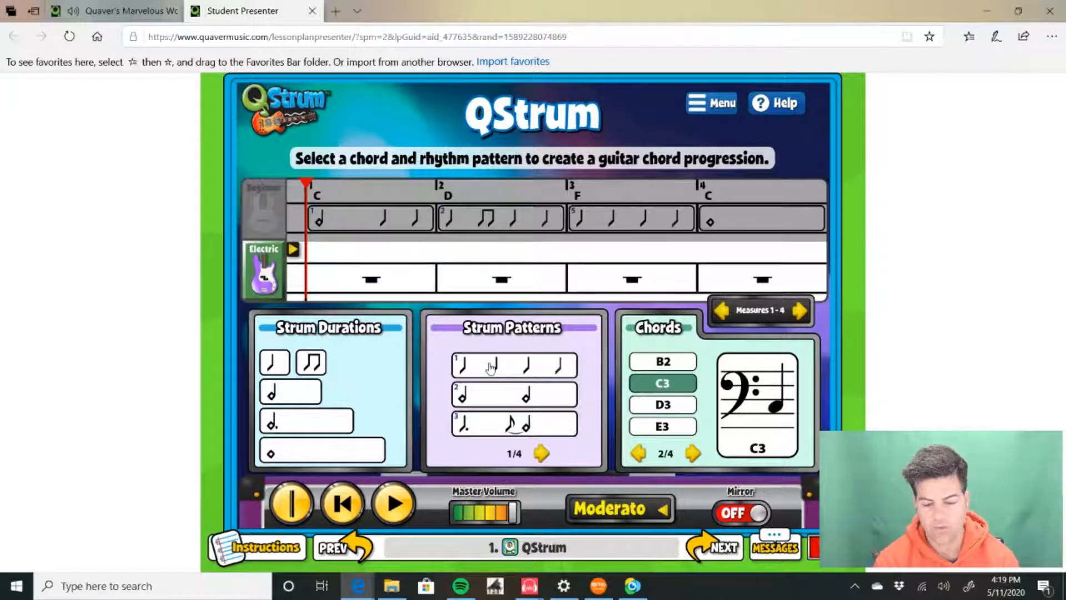
drag(490, 368, 360, 284)
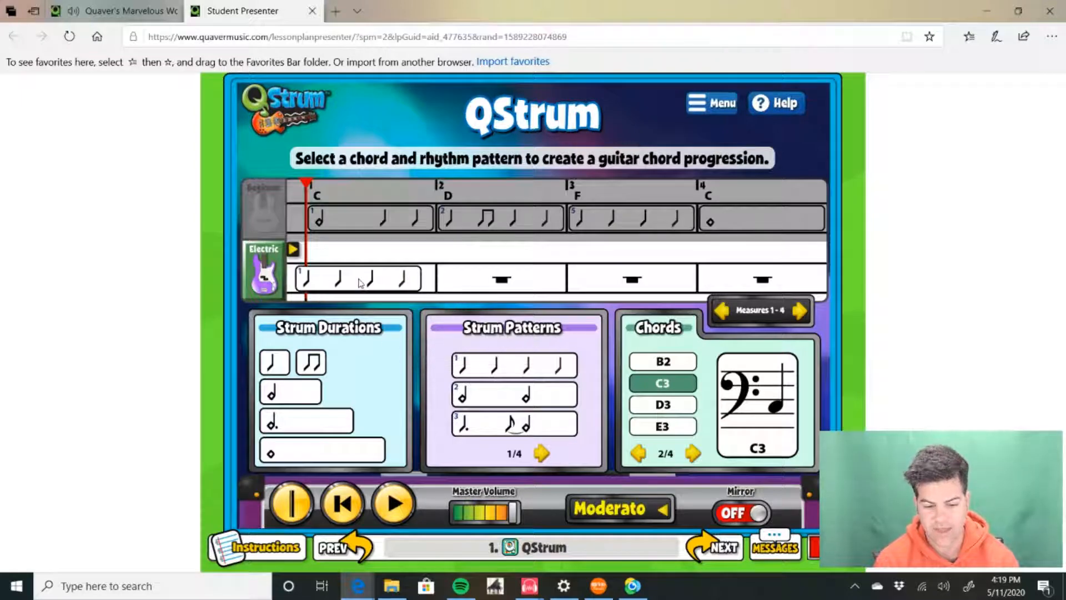
click(387, 506)
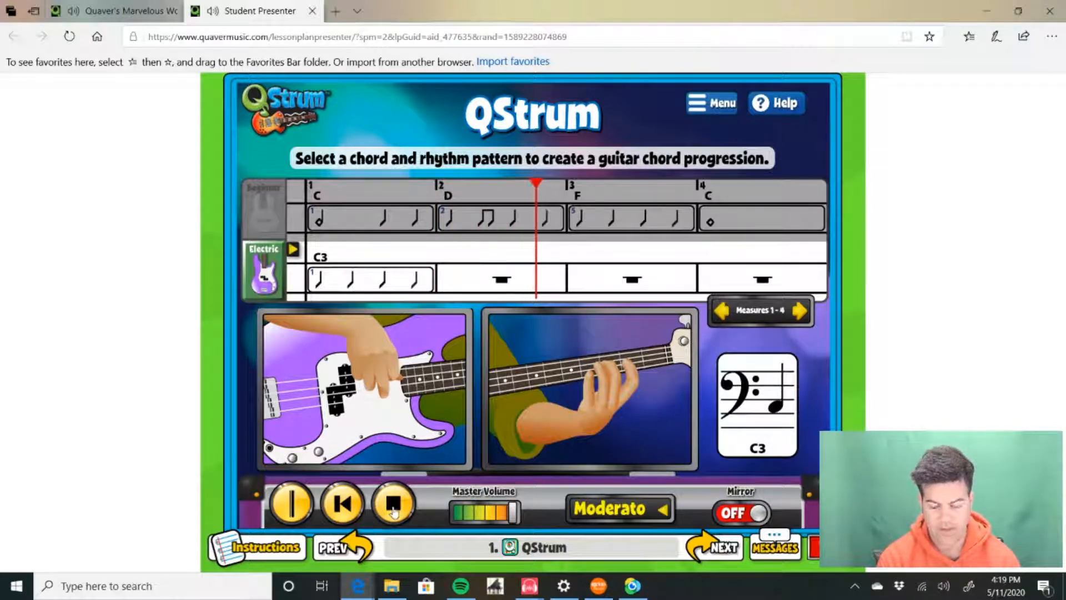
click(385, 502)
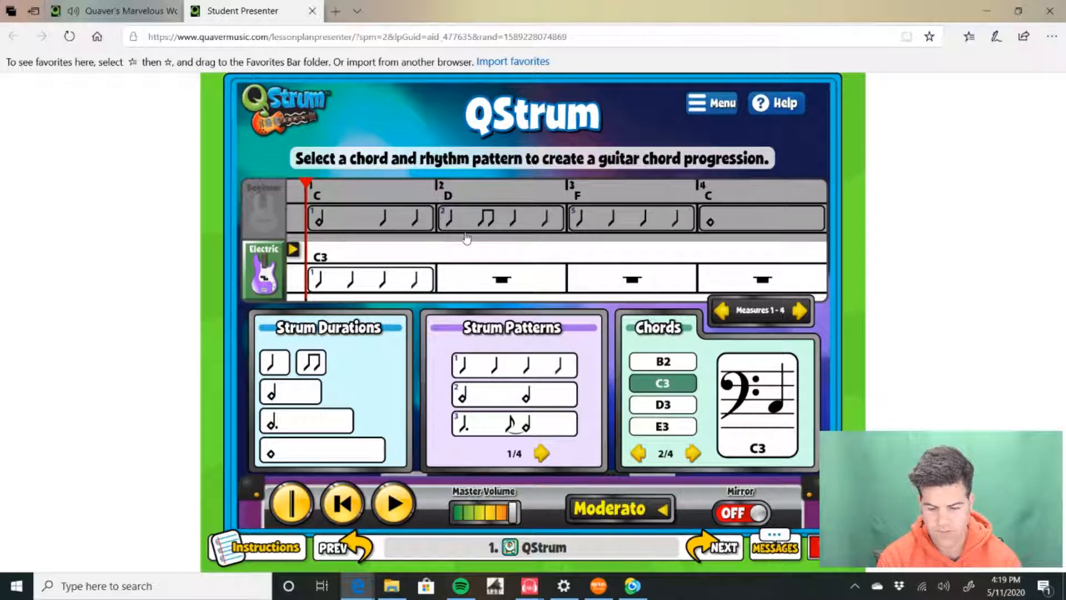
Replace the strum pattern in measure 1 of the Beginner guitar track with a whole-note C Major strum and play the song back
click(367, 217)
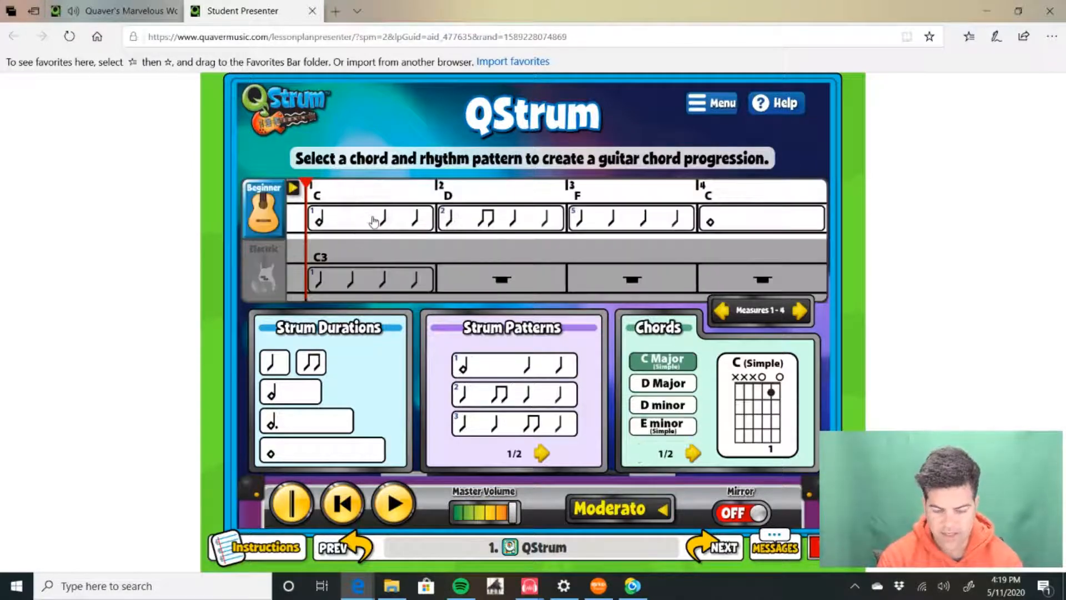
drag(367, 217, 507, 394)
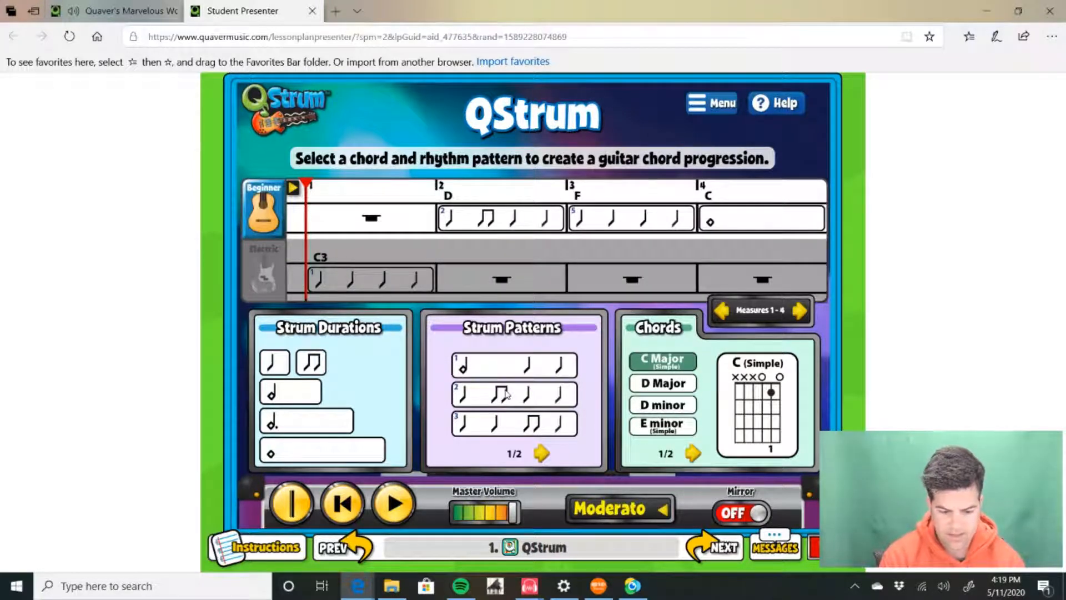
drag(297, 456, 365, 219)
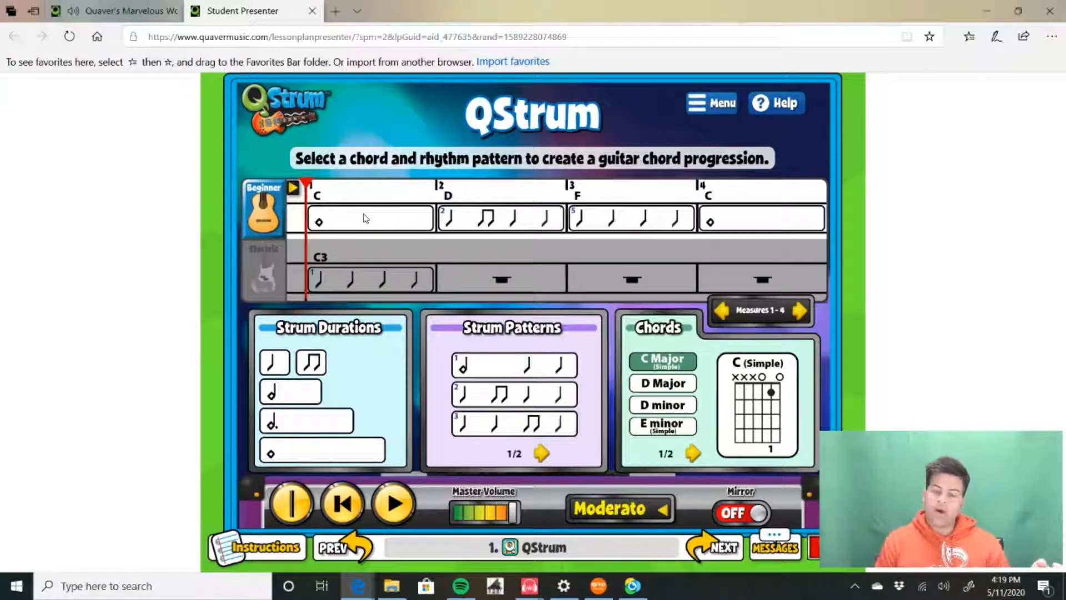
click(389, 504)
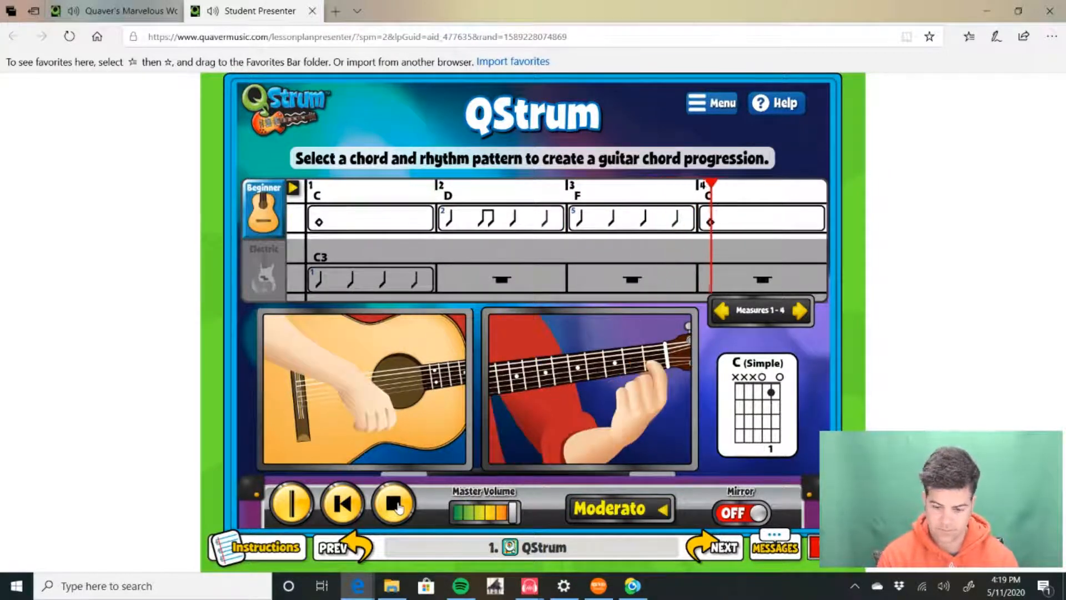
click(396, 505)
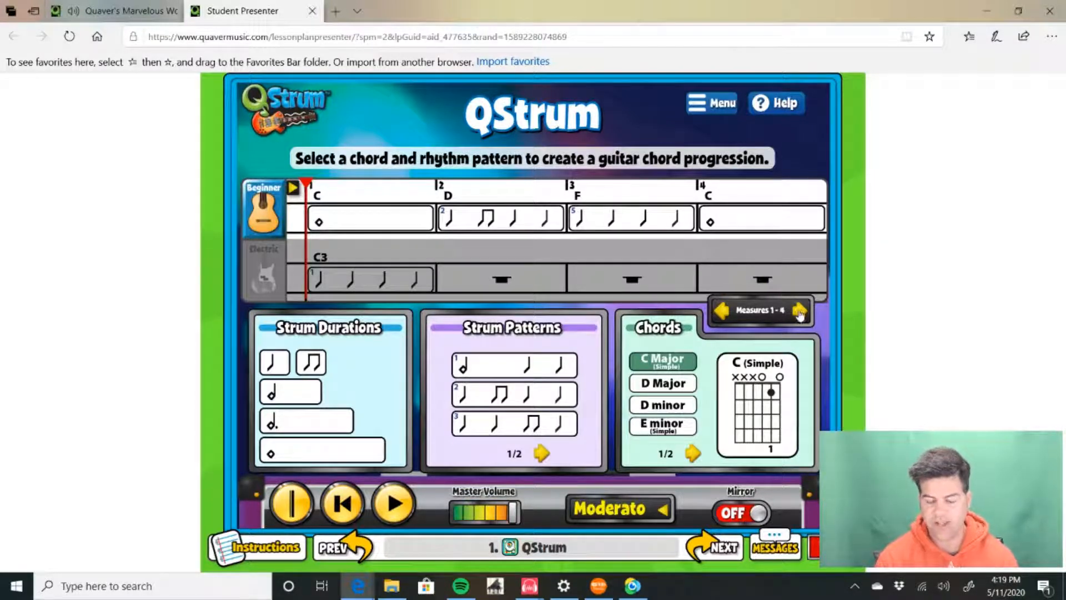
Page forward and back through the song's measures to examine how many are available for the progression
click(800, 311)
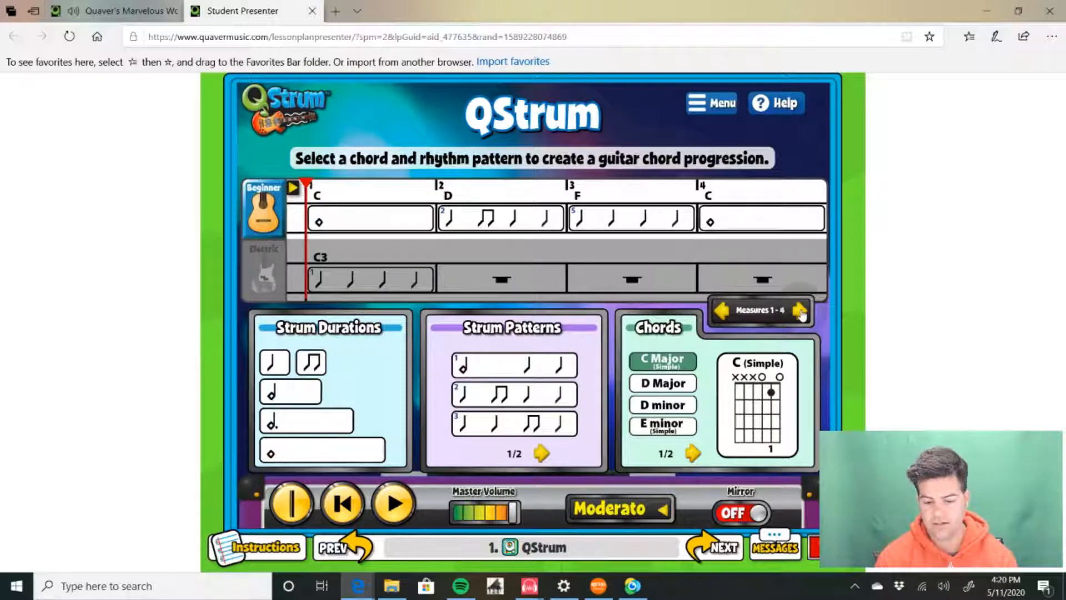
click(800, 311)
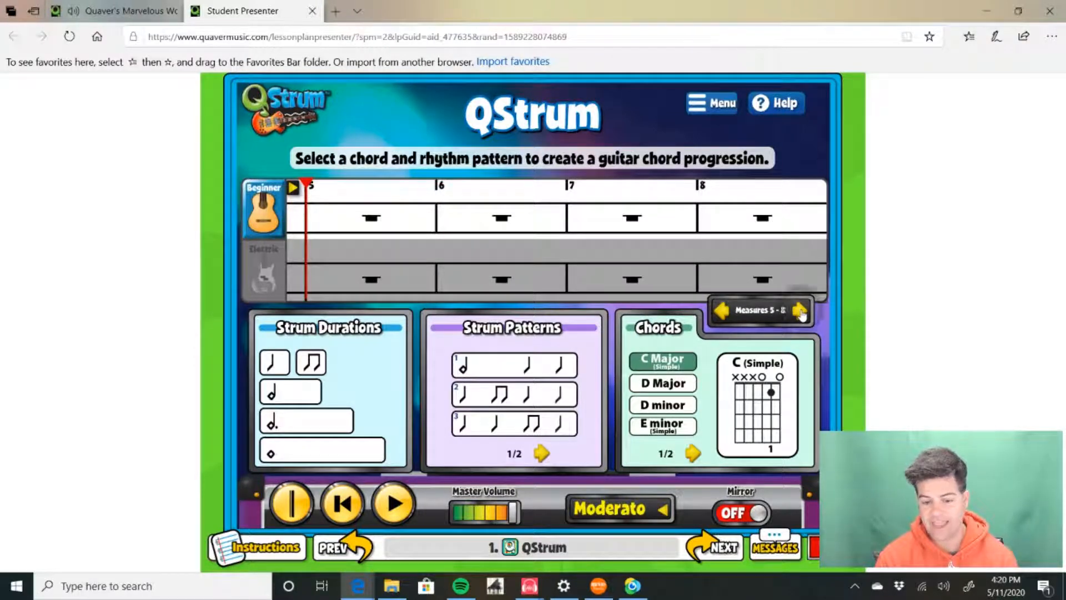
click(800, 311)
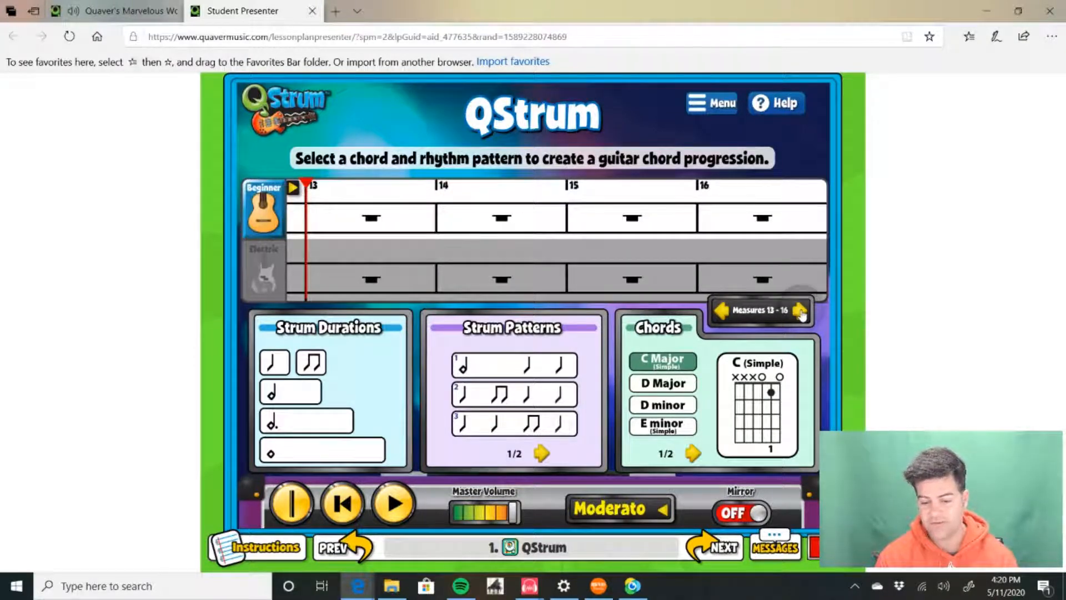
click(800, 311)
click(800, 311)
click(800, 311)
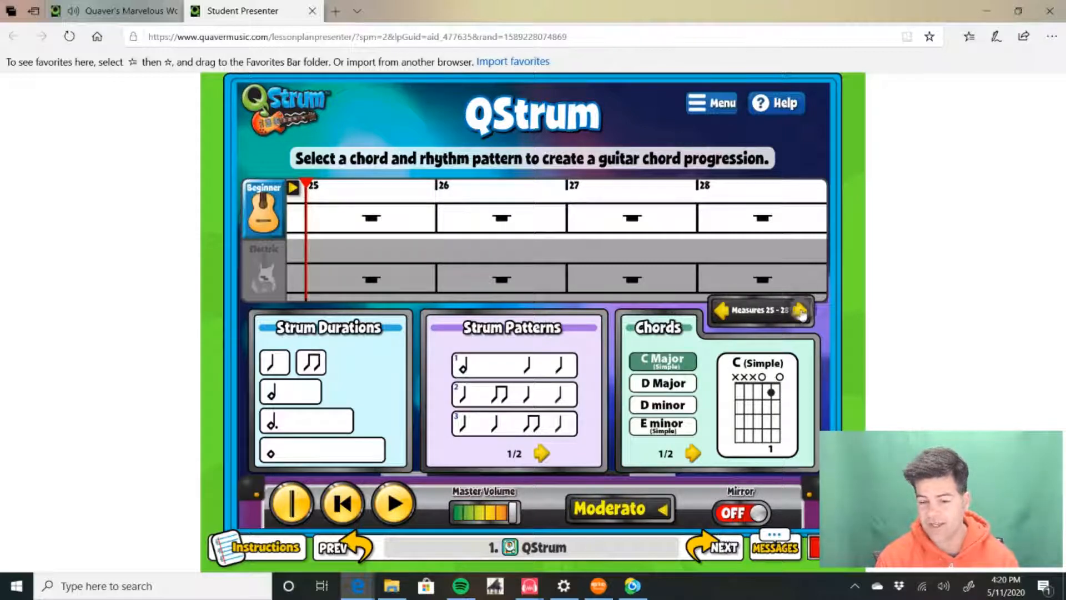
click(801, 311)
click(800, 311)
click(800, 311)
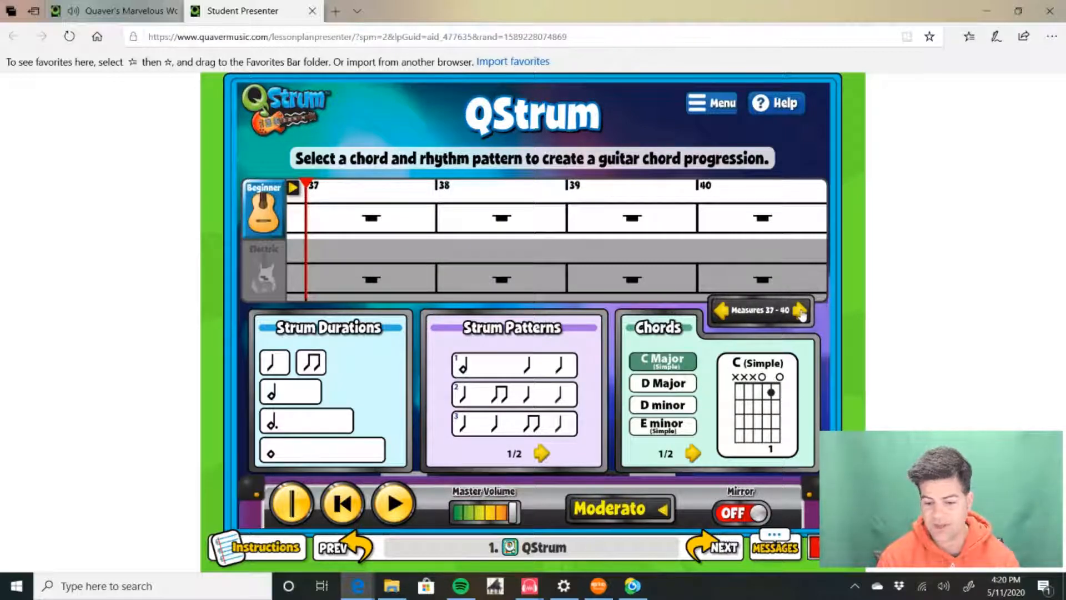
click(800, 311)
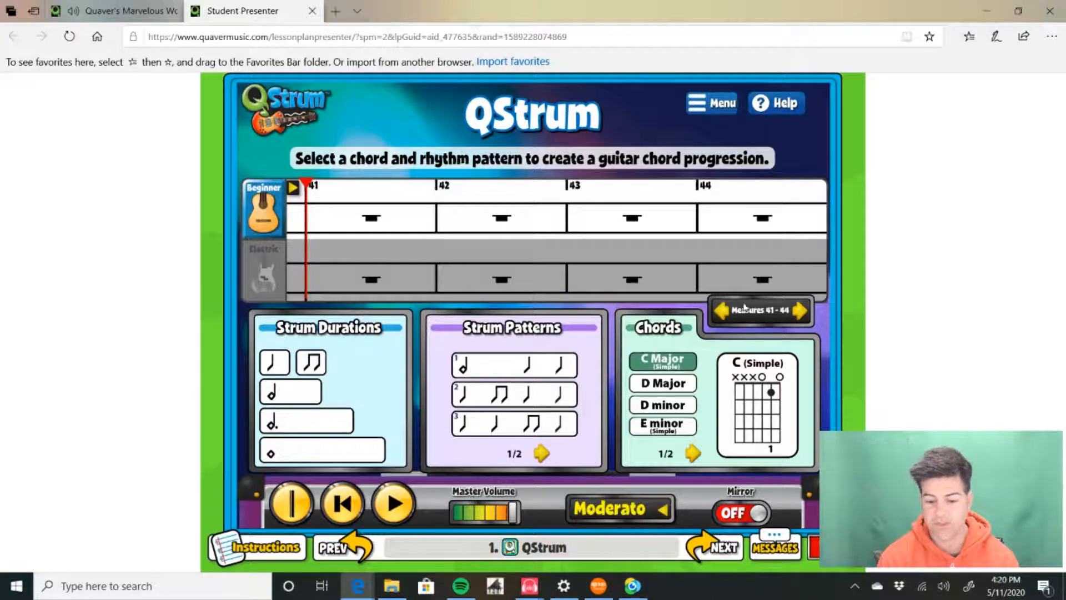
click(723, 312)
click(723, 312)
click(723, 312)
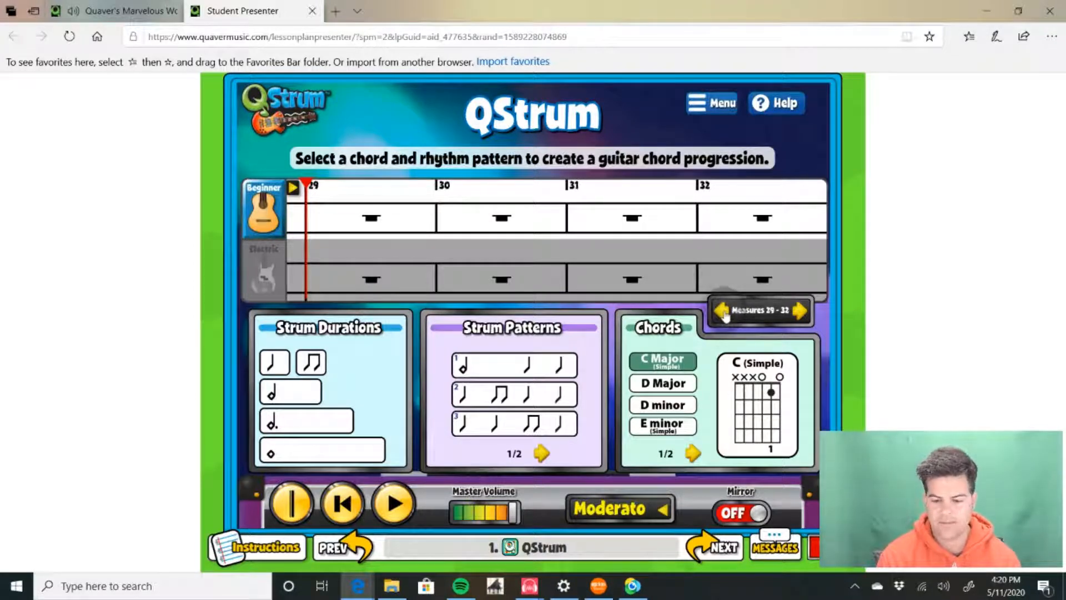
click(723, 312)
click(723, 312)
click(723, 312)
click(723, 312)
click(723, 312)
click(723, 312)
click(724, 314)
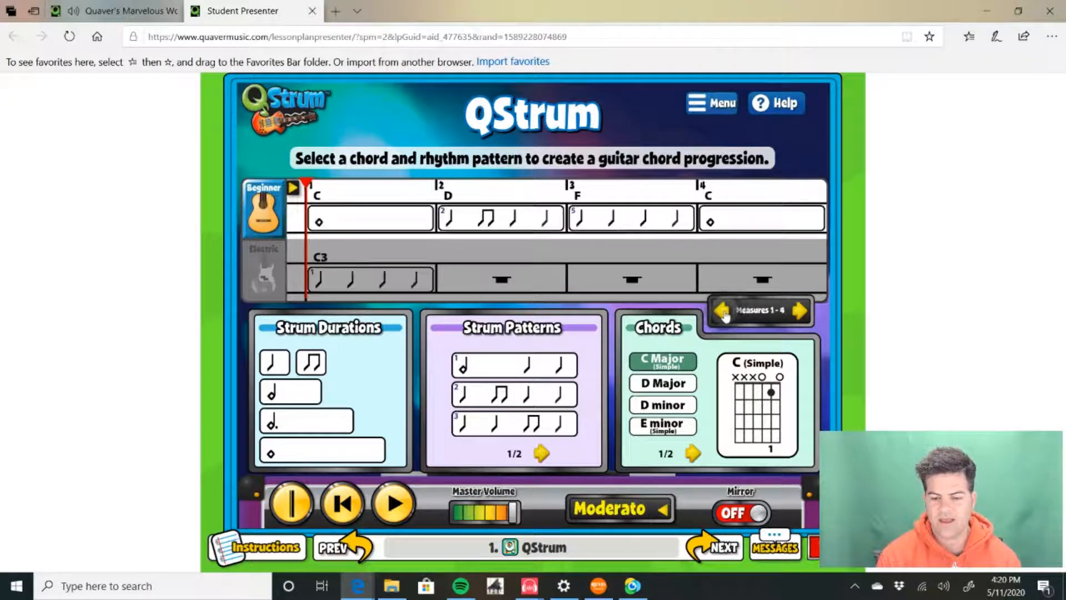
click(725, 314)
click(724, 313)
click(724, 313)
click(800, 312)
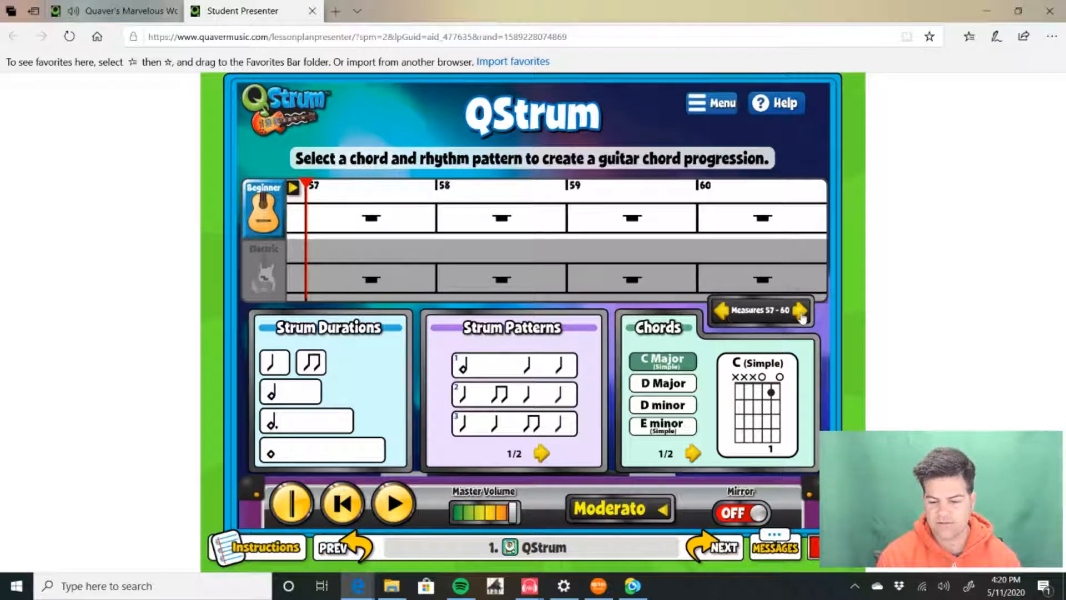
click(800, 312)
click(800, 312)
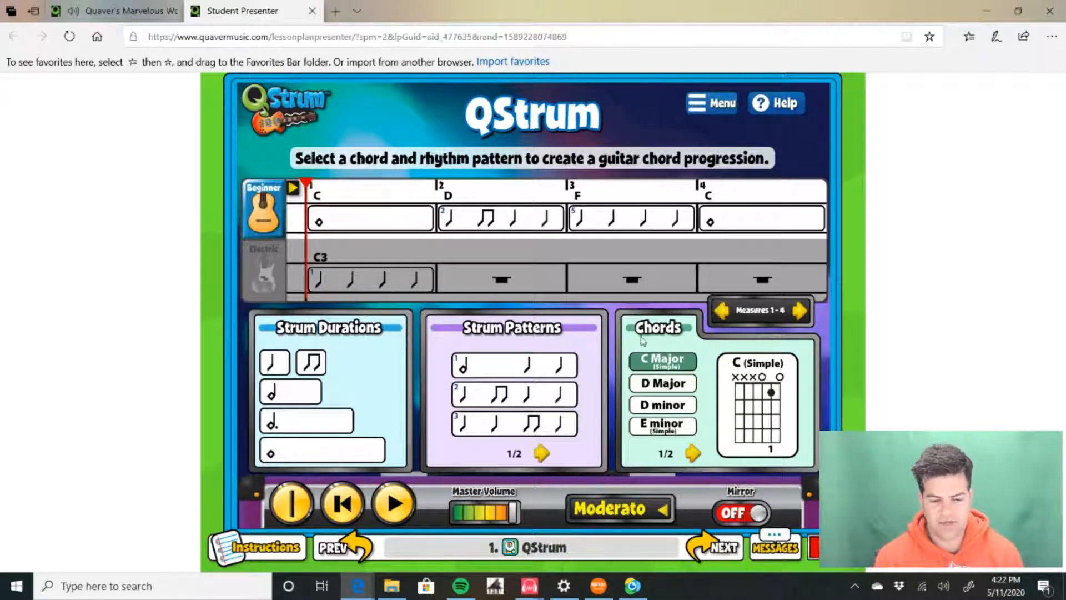
Clear measures 1 to 4 of the Beginner guitar track
click(367, 220)
drag(479, 230, 485, 371)
drag(668, 215, 509, 427)
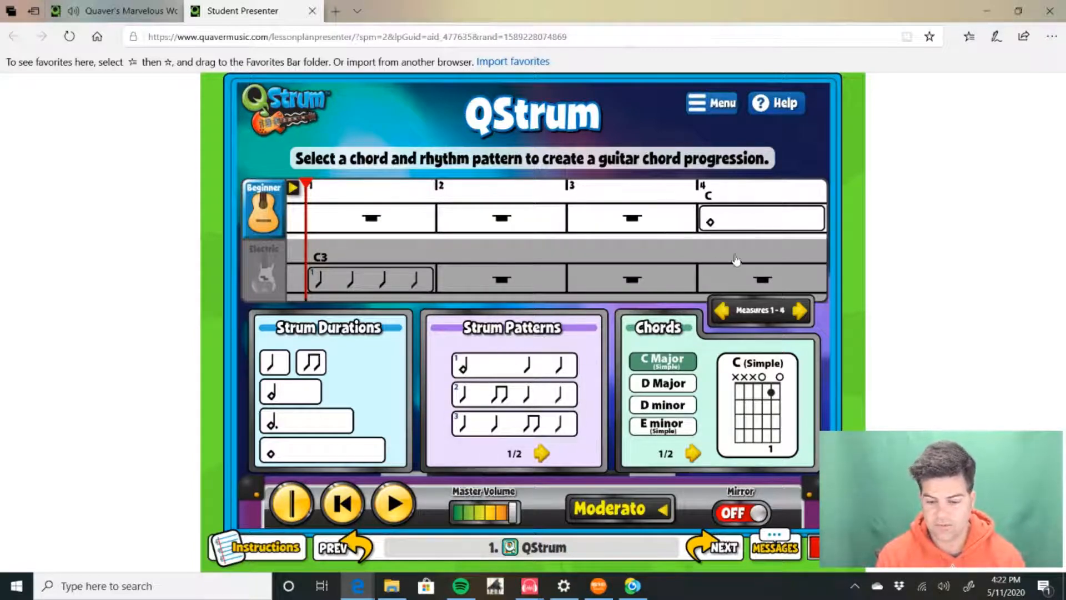
drag(740, 218, 491, 416)
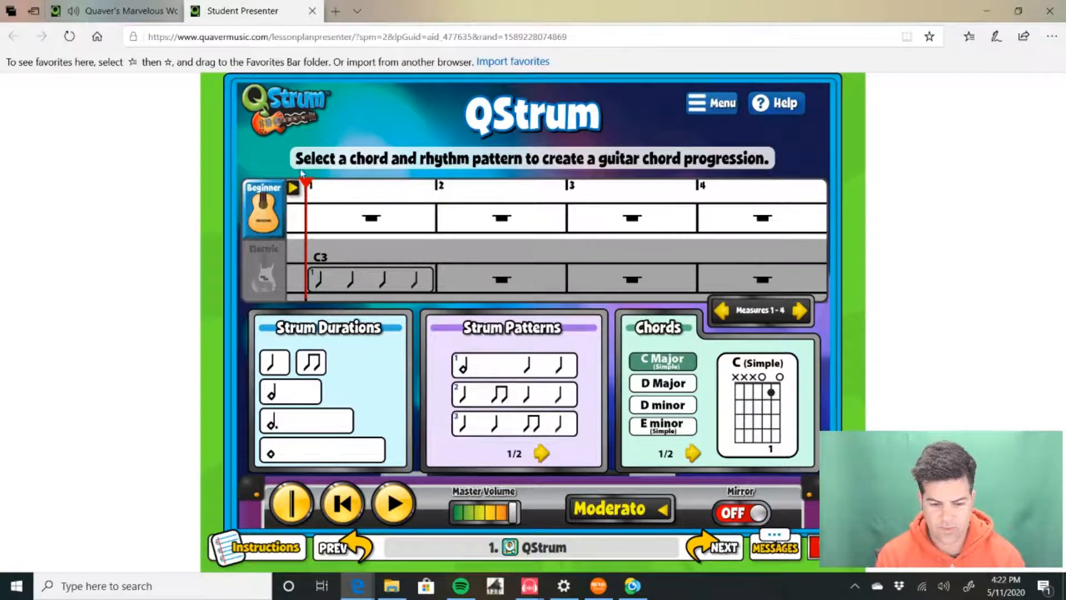
Fill measure 1 of the guitar track with strum pattern 3 on C (Power) using the Rock guitar, and play it with the bass
click(266, 218)
click(666, 211)
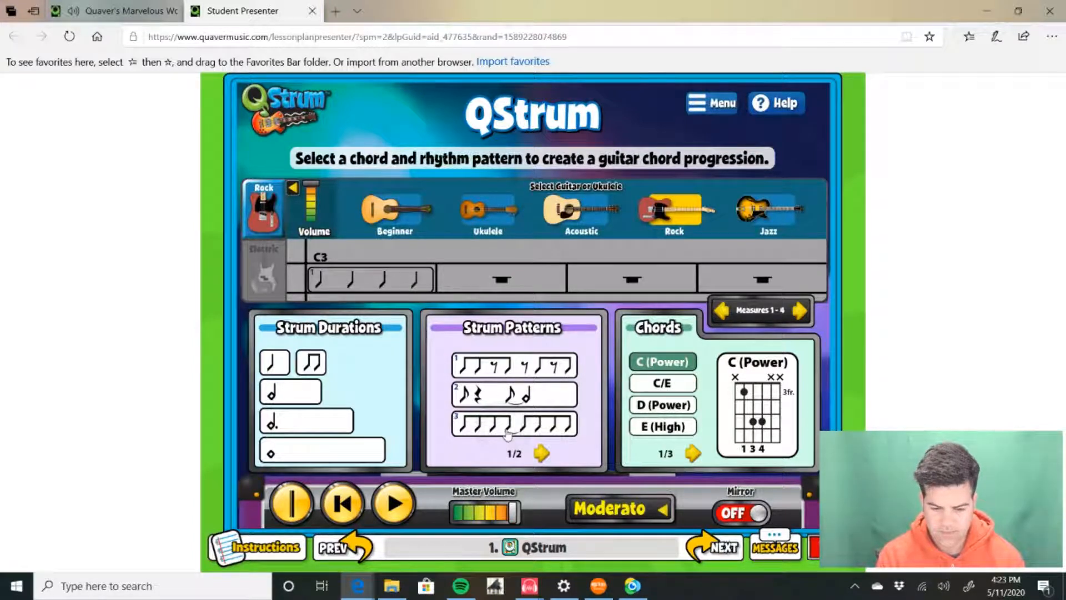
drag(504, 430, 380, 225)
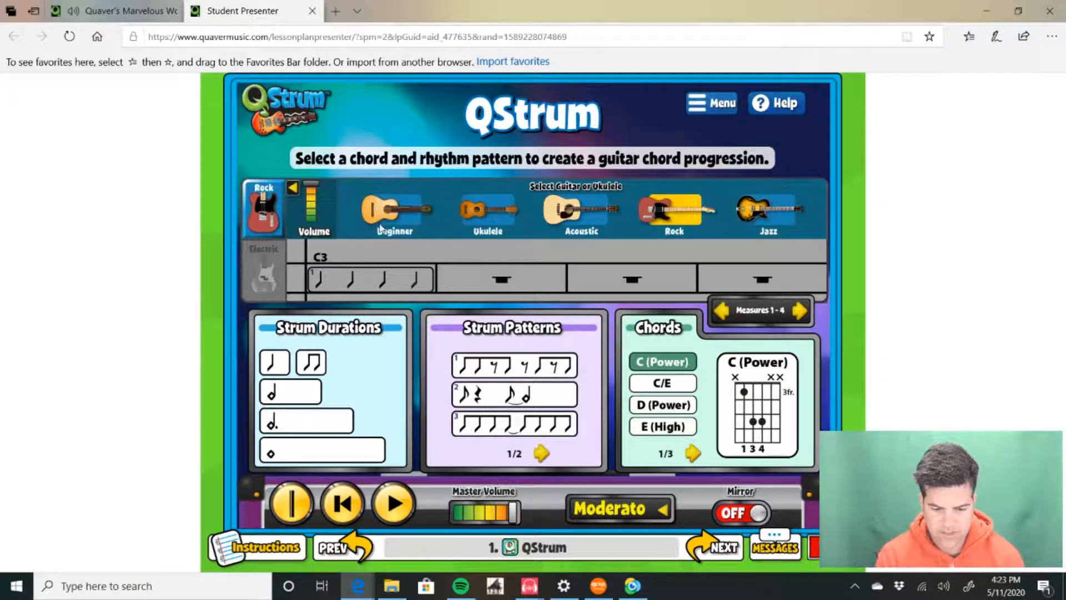
click(265, 274)
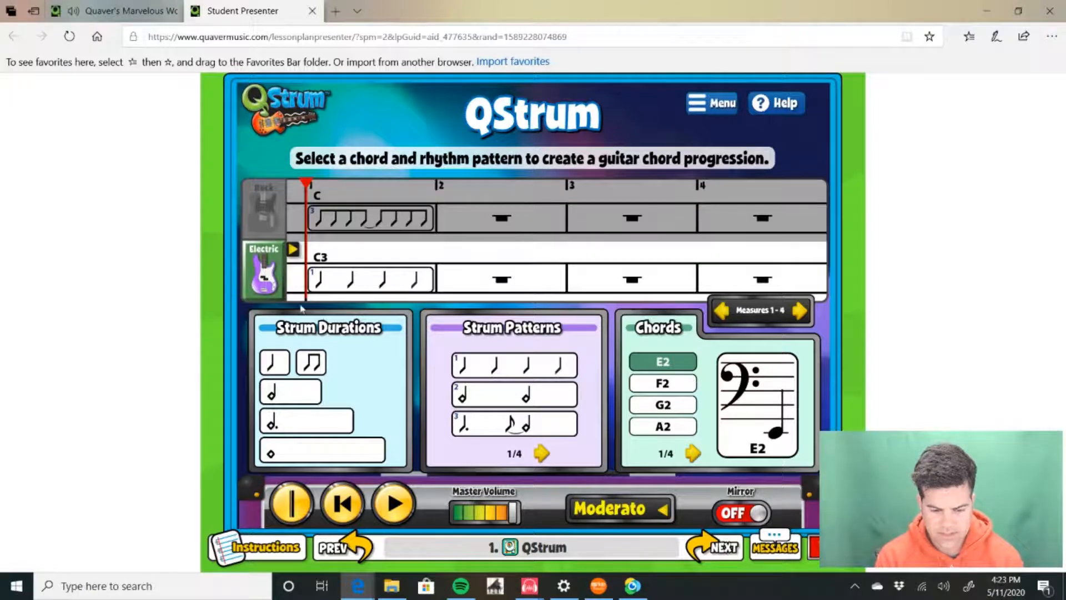
click(395, 504)
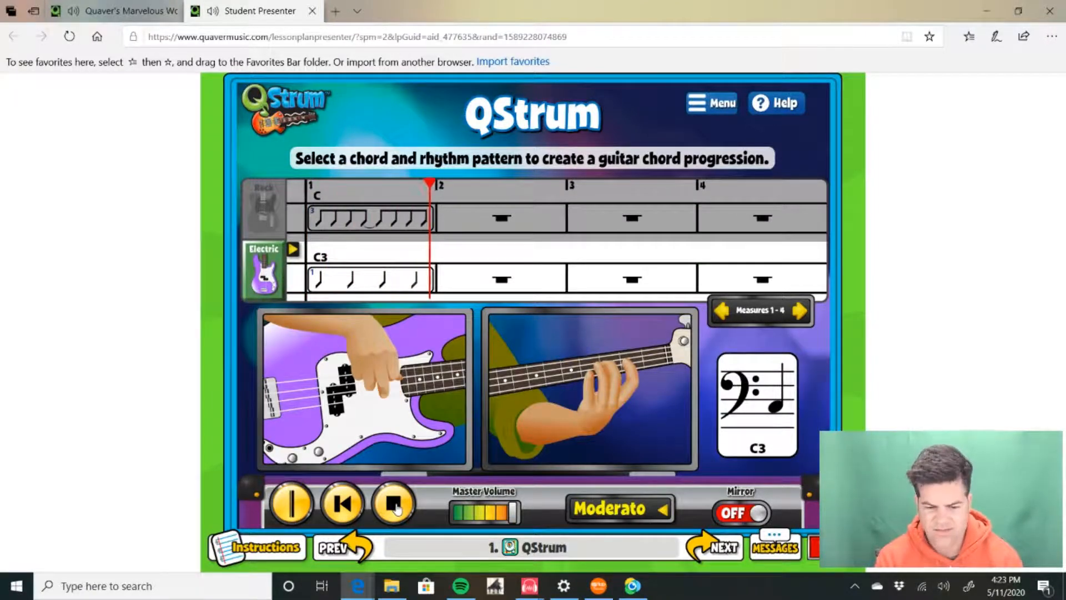
Stop playback and fill measure 2 of the Rock guitar track with strum pattern 3 on D (Power)
click(394, 504)
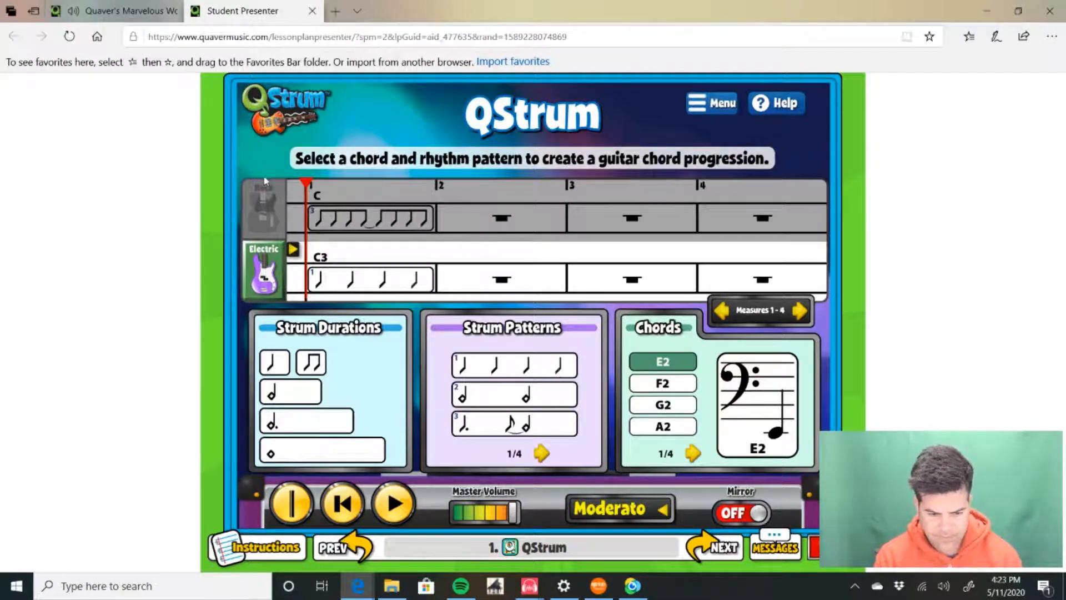
click(265, 201)
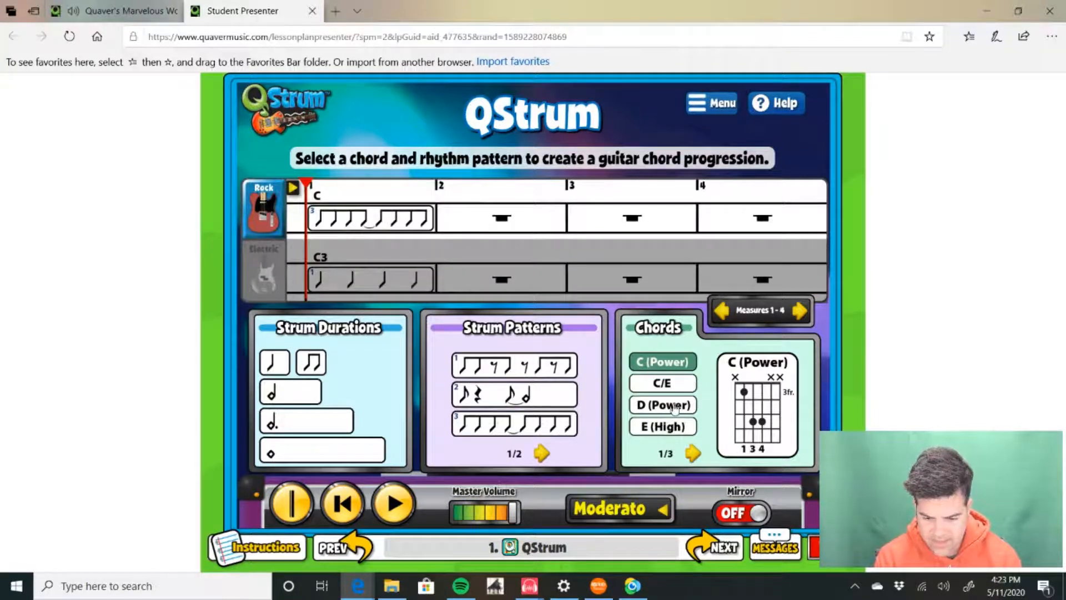
click(667, 409)
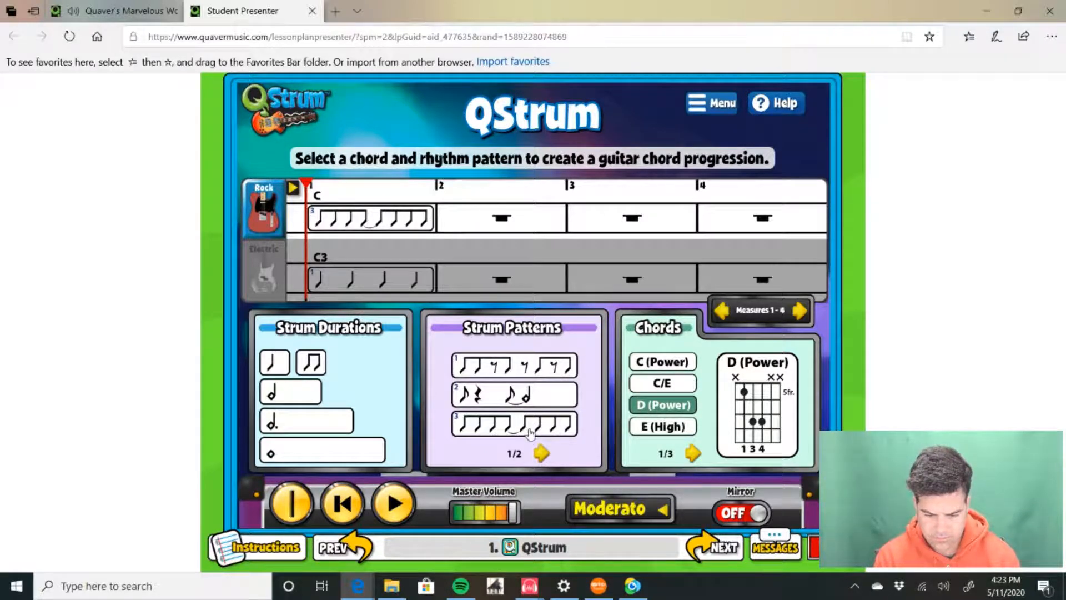
drag(531, 432, 510, 257)
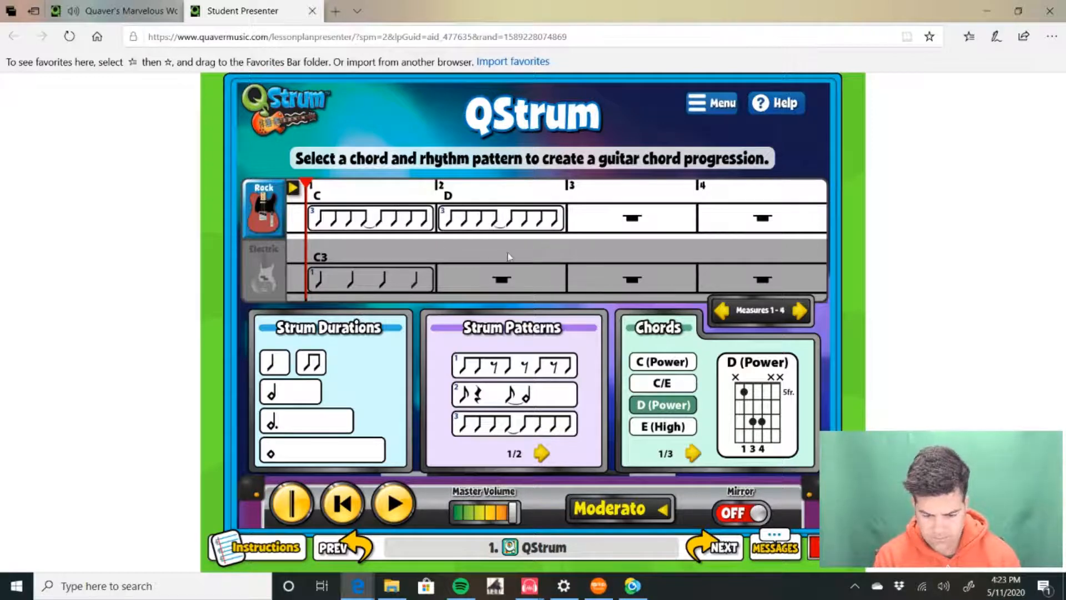
Fill measure 3 of the Rock guitar track with strum pattern 3 on F (Low) and measure 4 with the same pattern on C (Power)
click(693, 454)
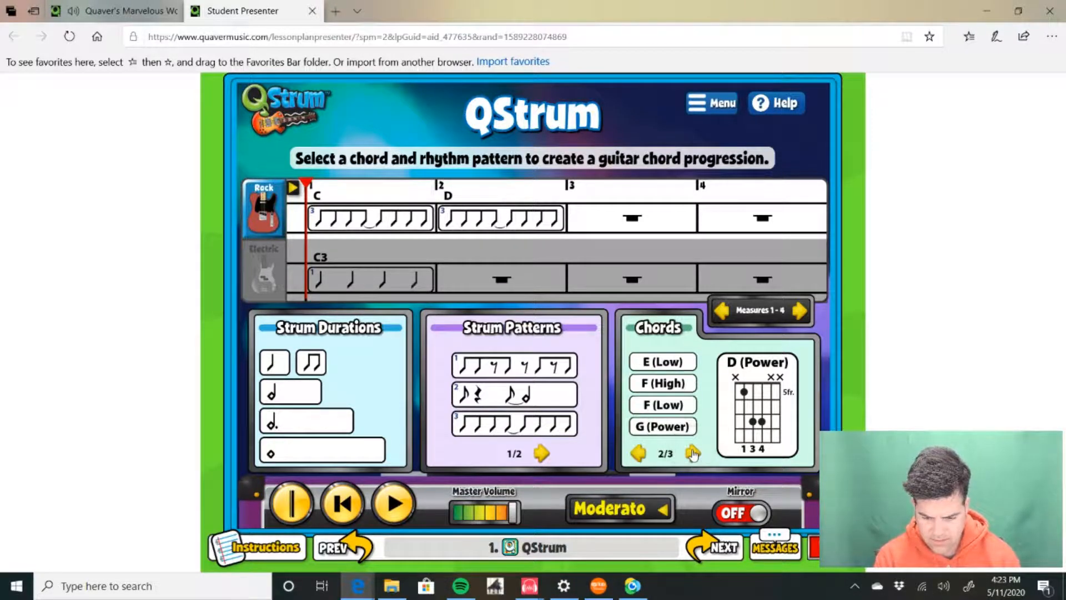
click(663, 407)
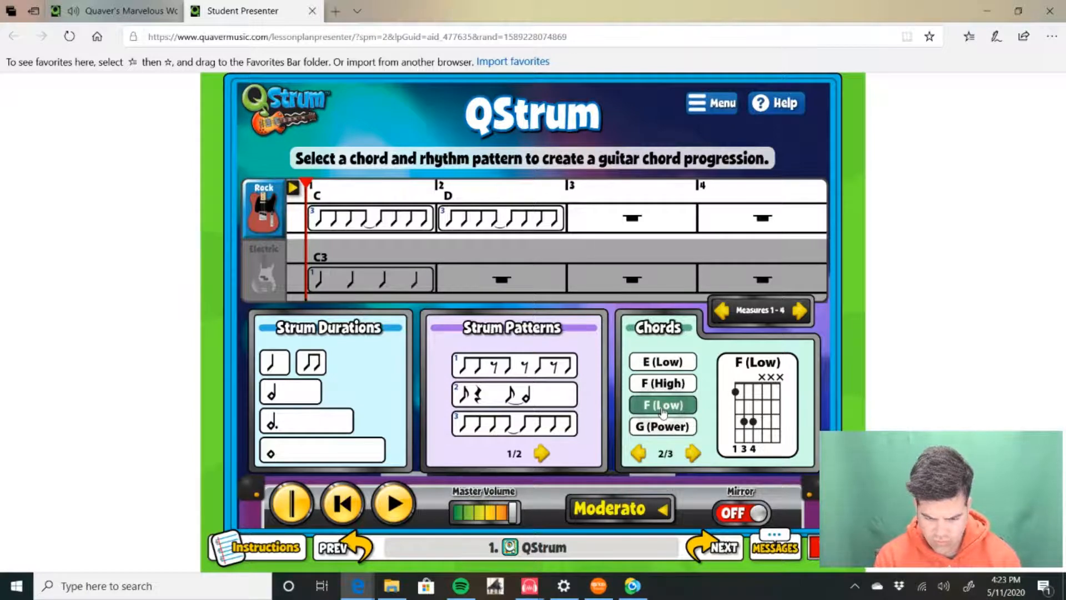
click(522, 427)
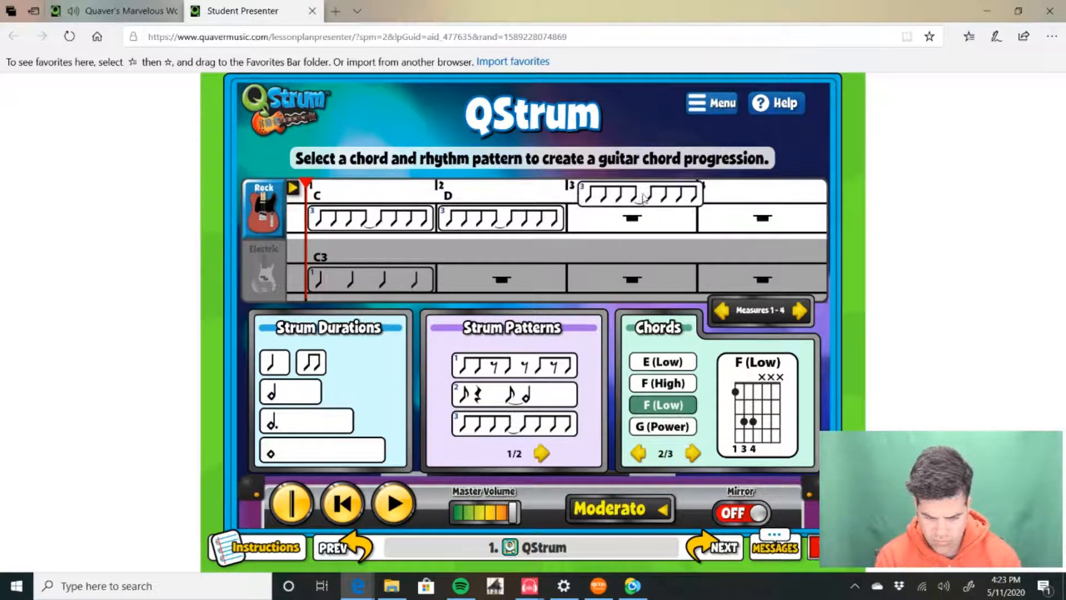
click(639, 455)
click(661, 362)
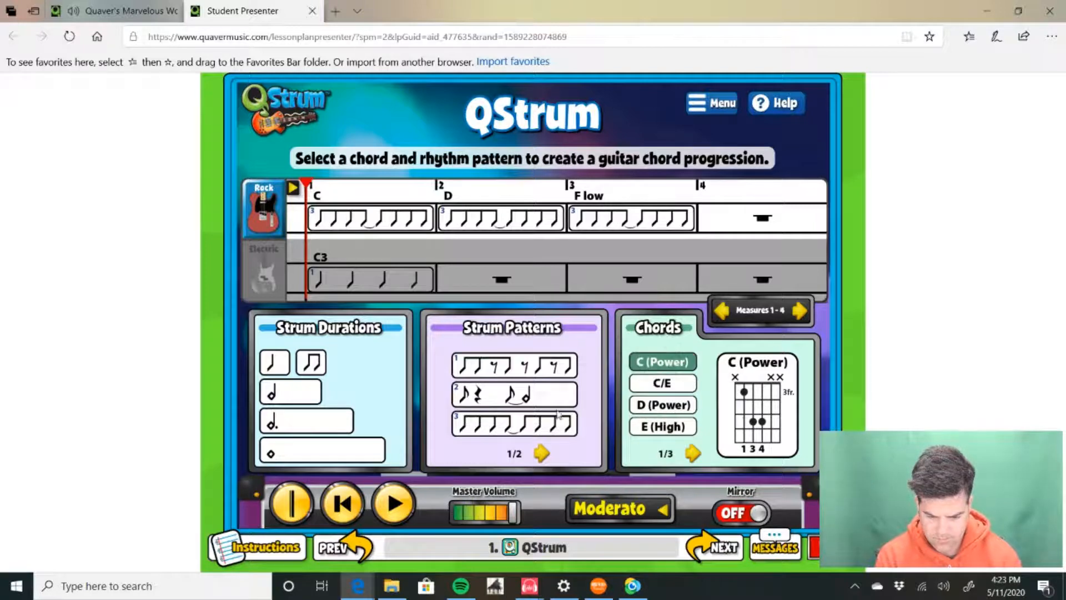
click(528, 430)
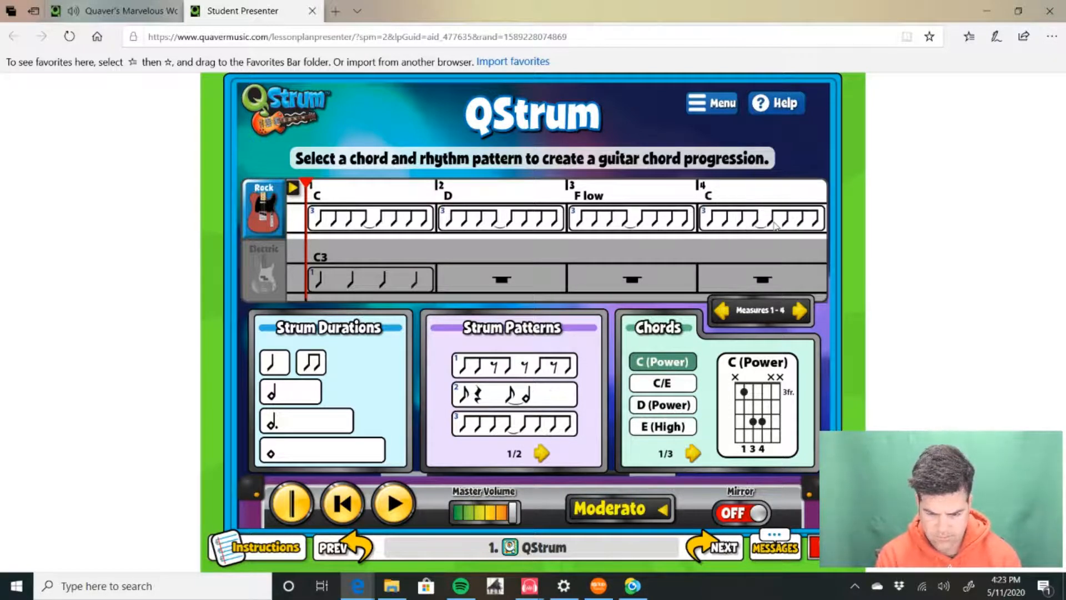
Remove the C3 pattern from measure 1 of the bass track and switch the bass guitar to Fuzz
click(265, 282)
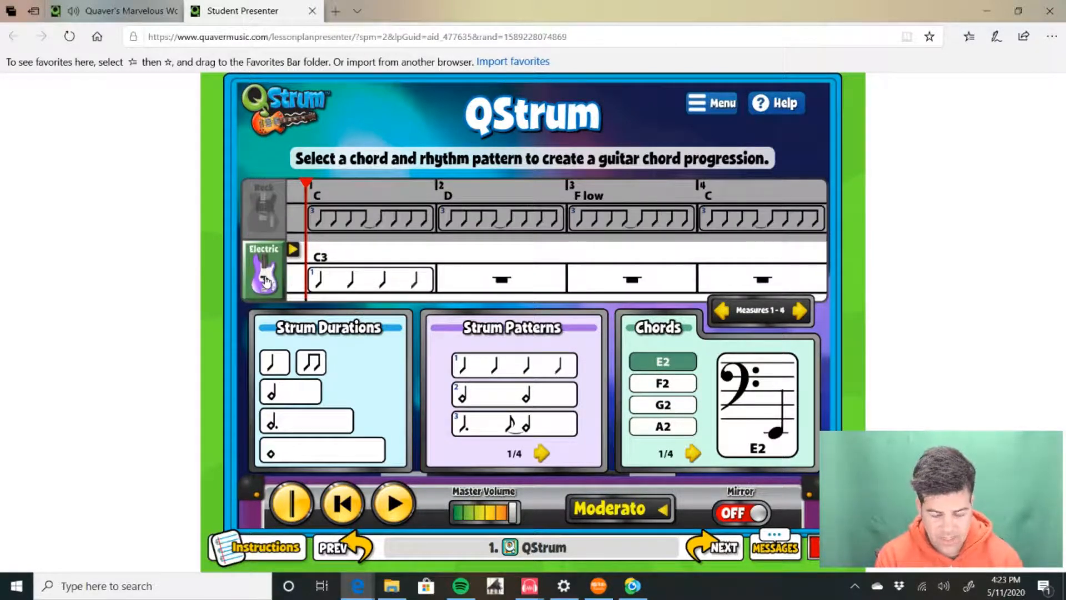
drag(340, 284, 531, 432)
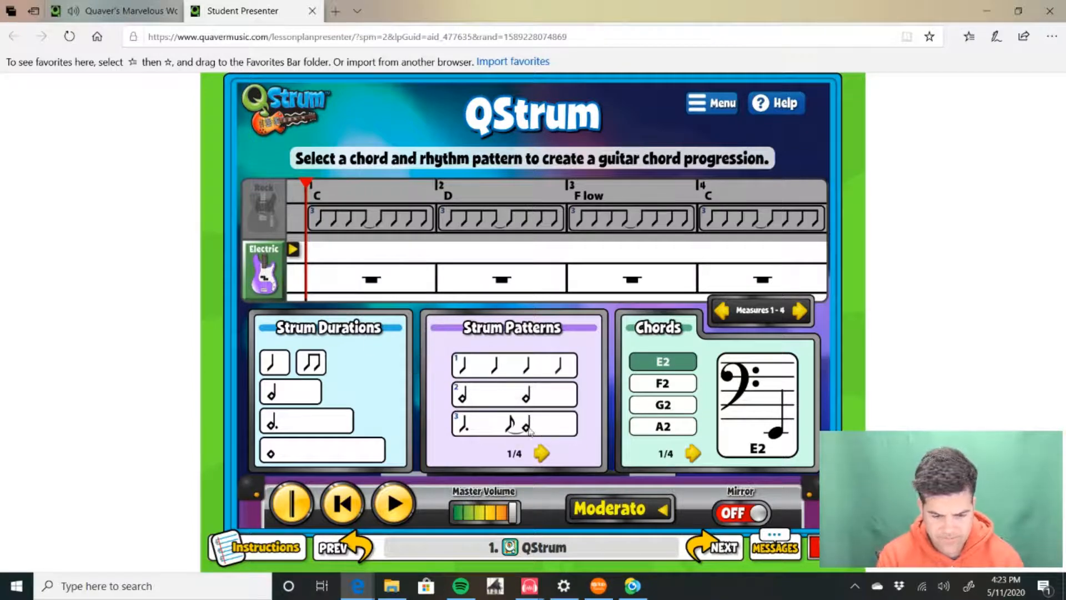
click(265, 282)
click(606, 276)
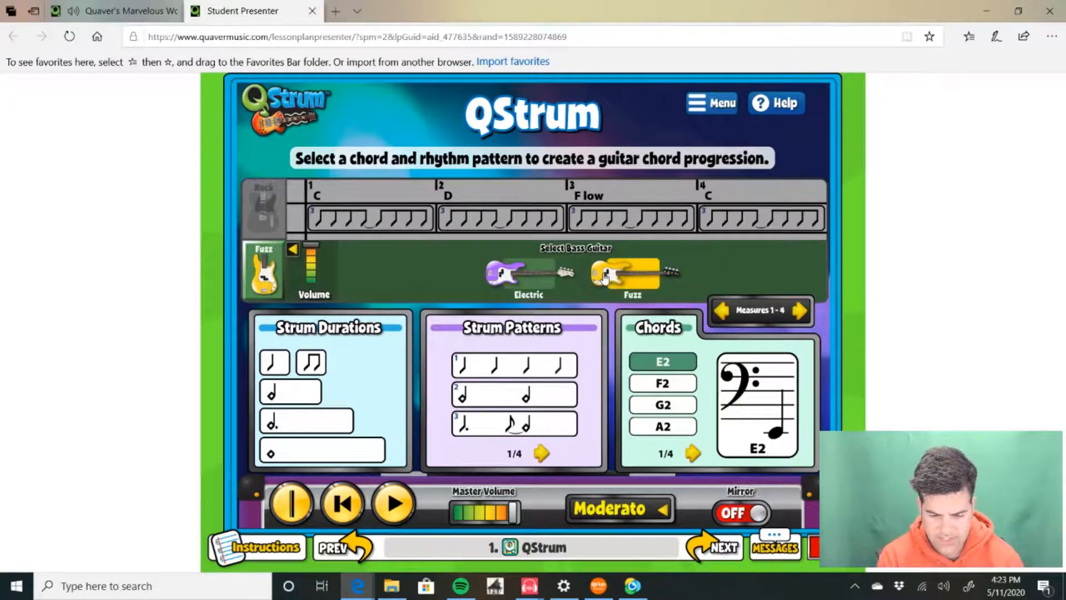
click(264, 274)
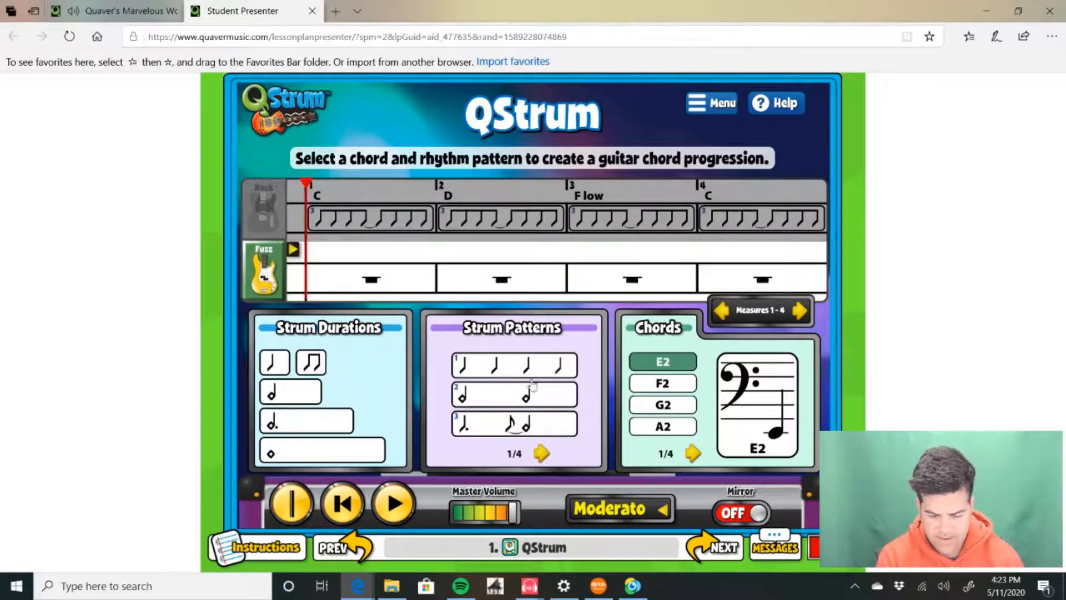
Fill measure 1 of the Fuzz bass track with strum pattern 1 on C3 and measure 2 with the same pattern on D3
click(694, 452)
click(653, 385)
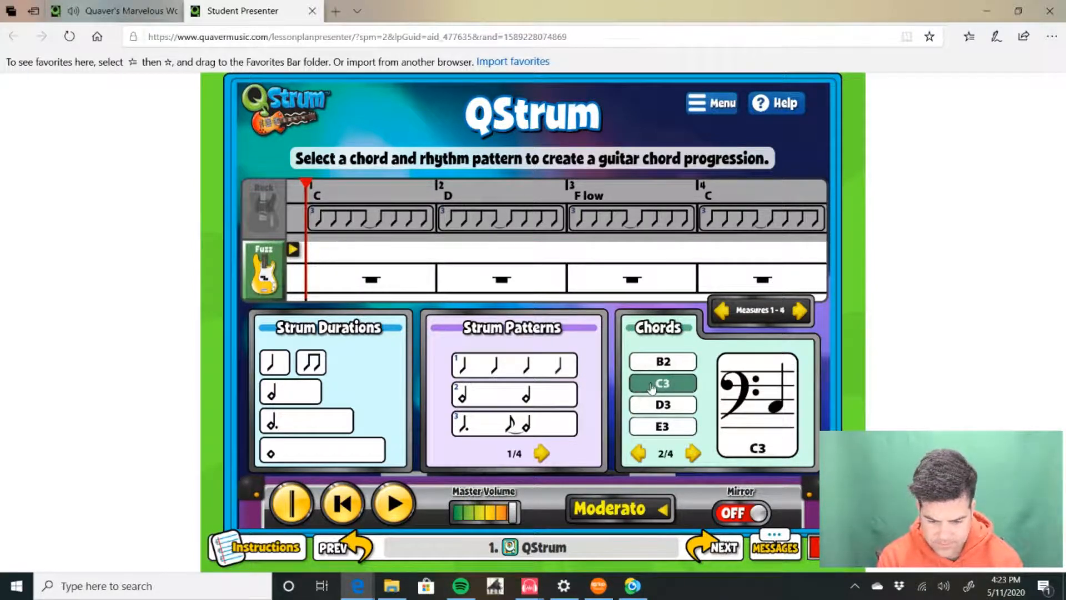
drag(489, 366, 373, 292)
click(662, 409)
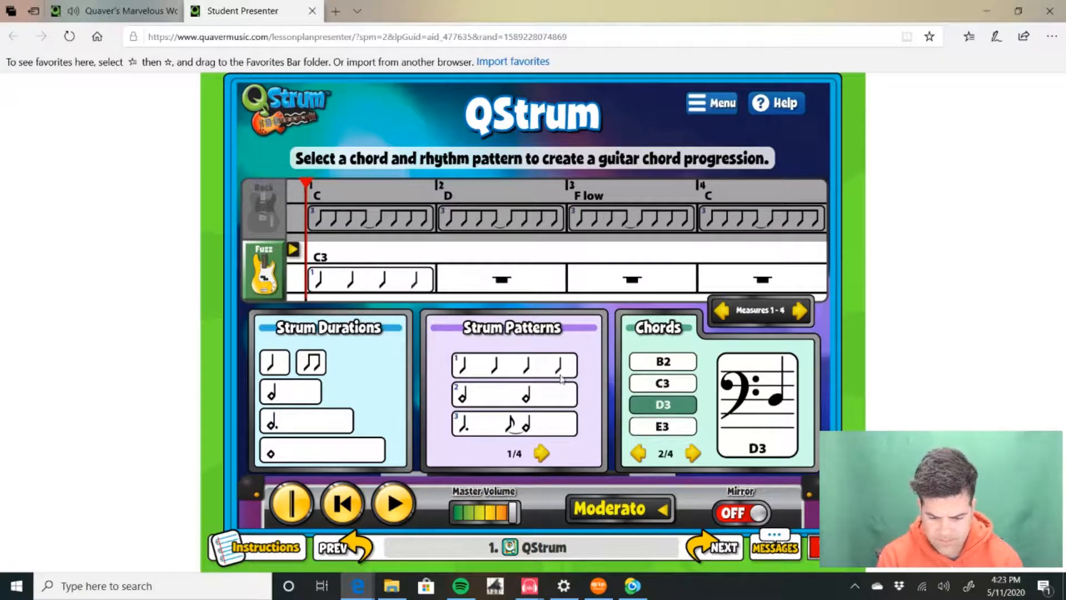
drag(561, 377, 501, 285)
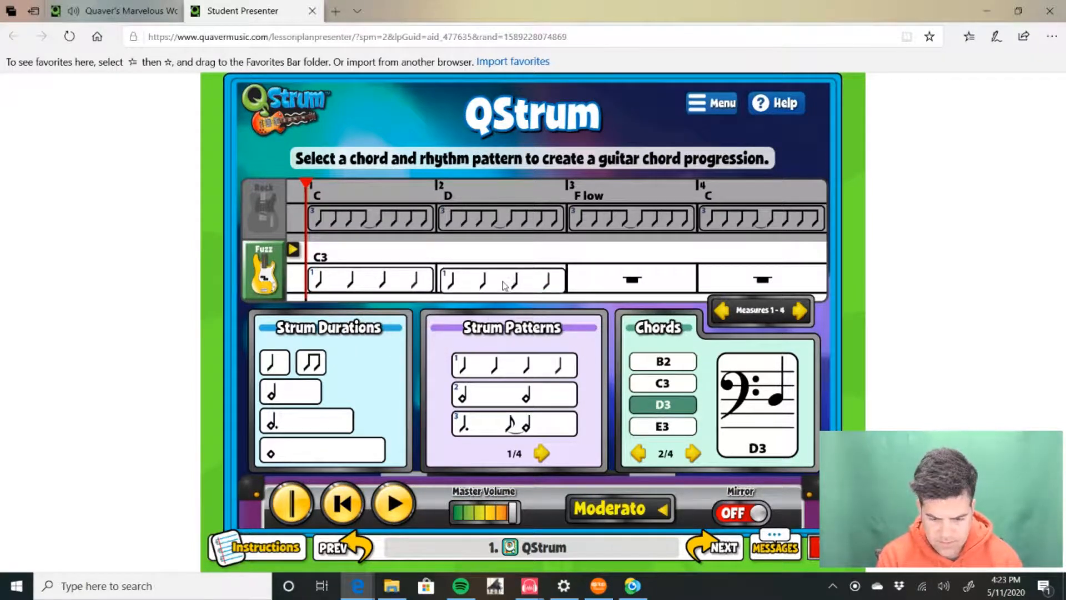
Fill measure 3 of the Fuzz bass track with strum pattern 1 on F3
click(693, 450)
click(649, 362)
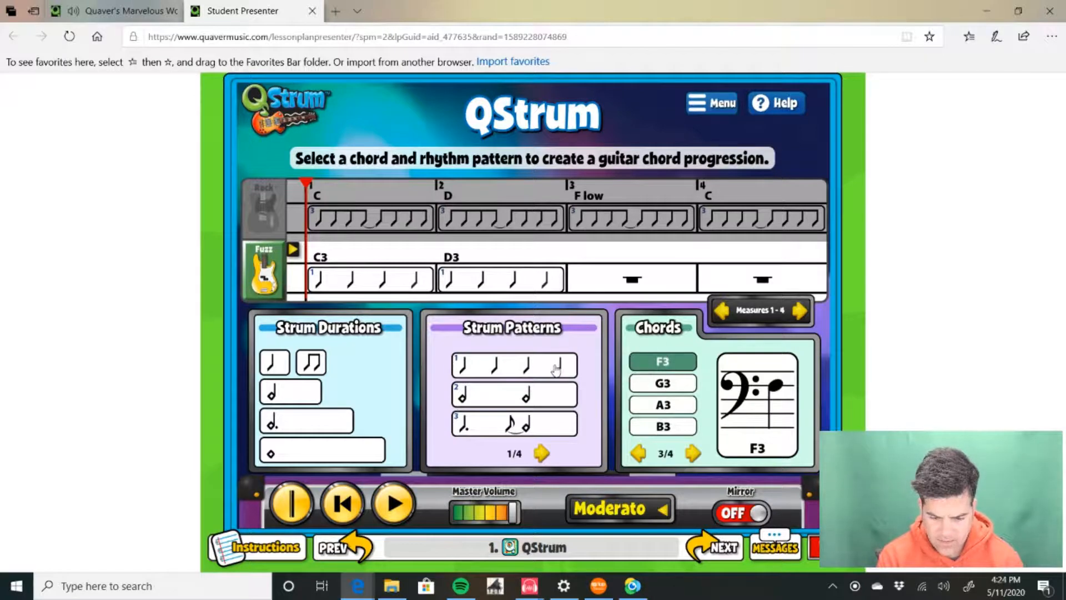
drag(556, 369, 669, 277)
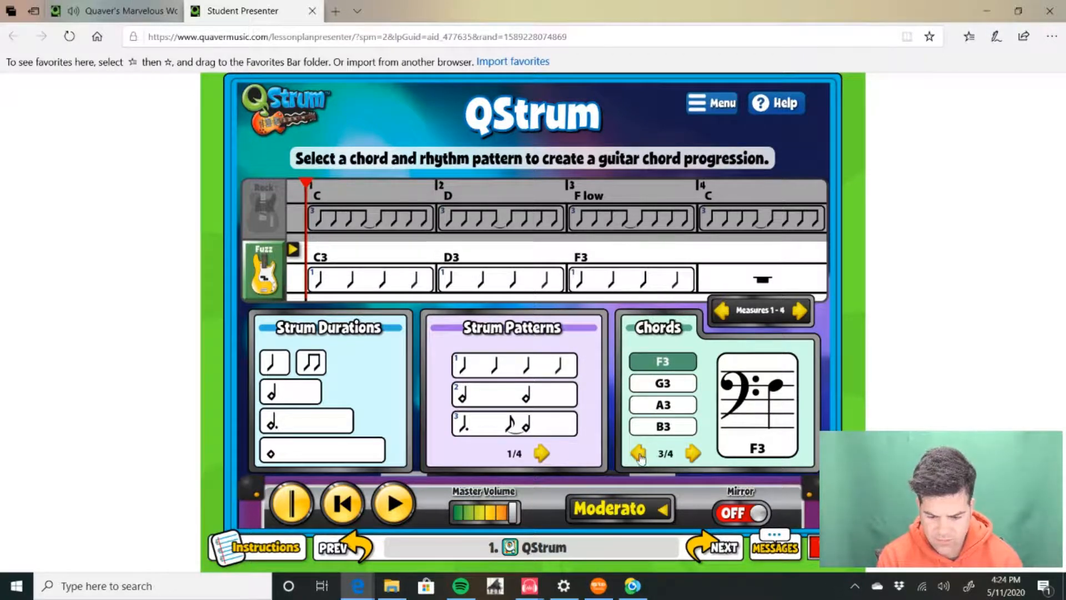
Fill measure 4 of the Fuzz bass track with strum pattern 1 on C3 and play the song
click(639, 453)
click(660, 384)
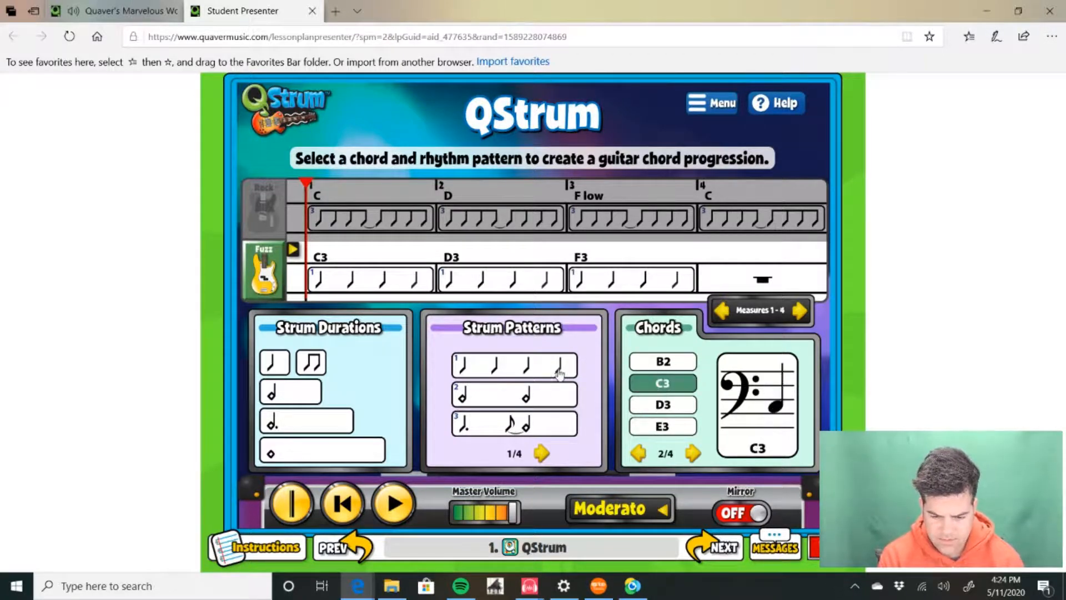
drag(559, 373, 754, 286)
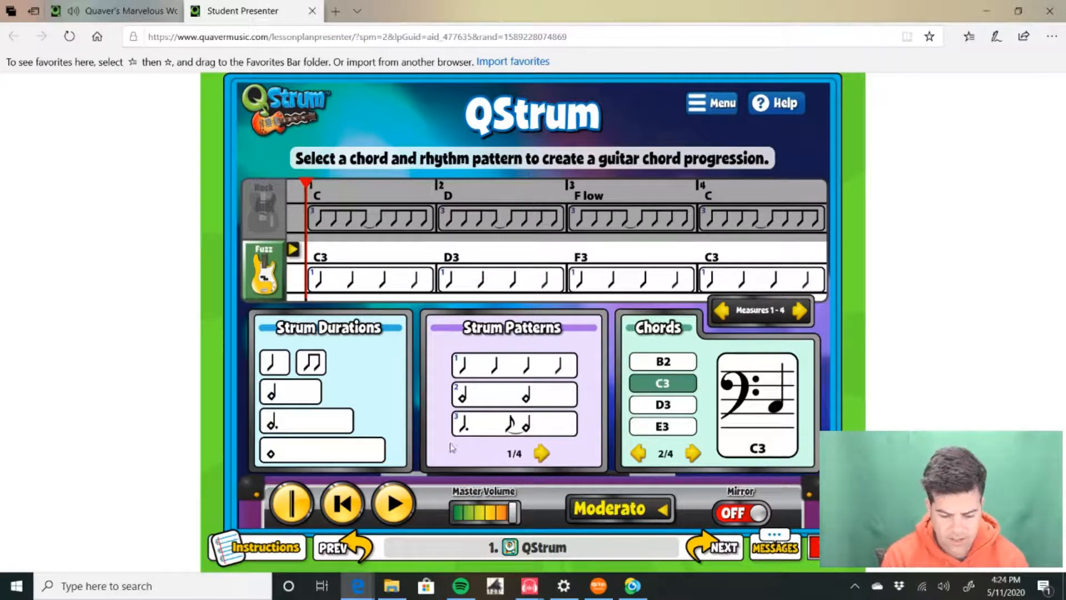
click(393, 510)
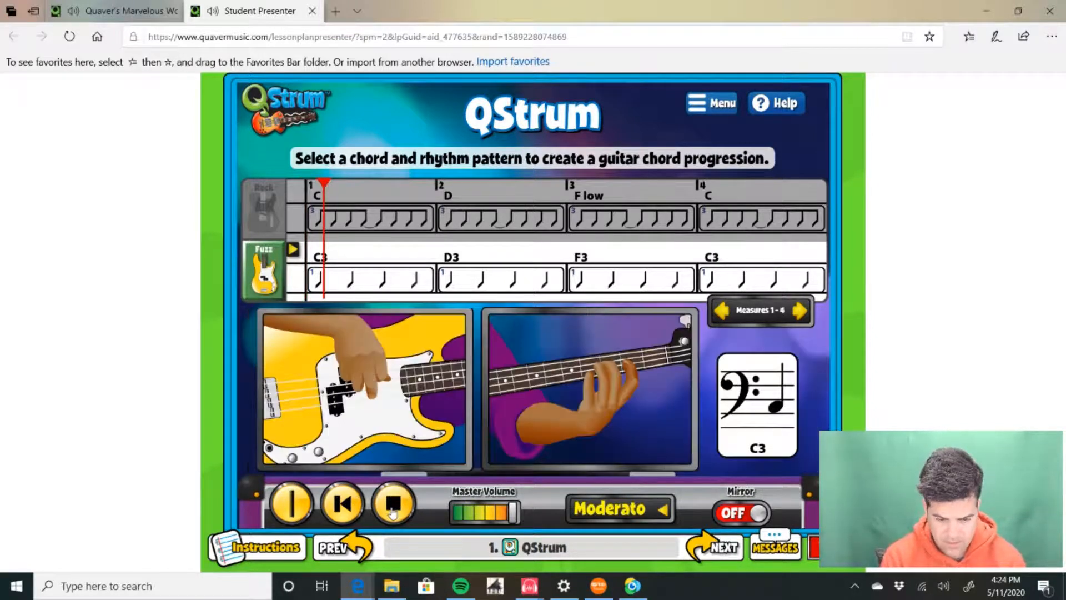